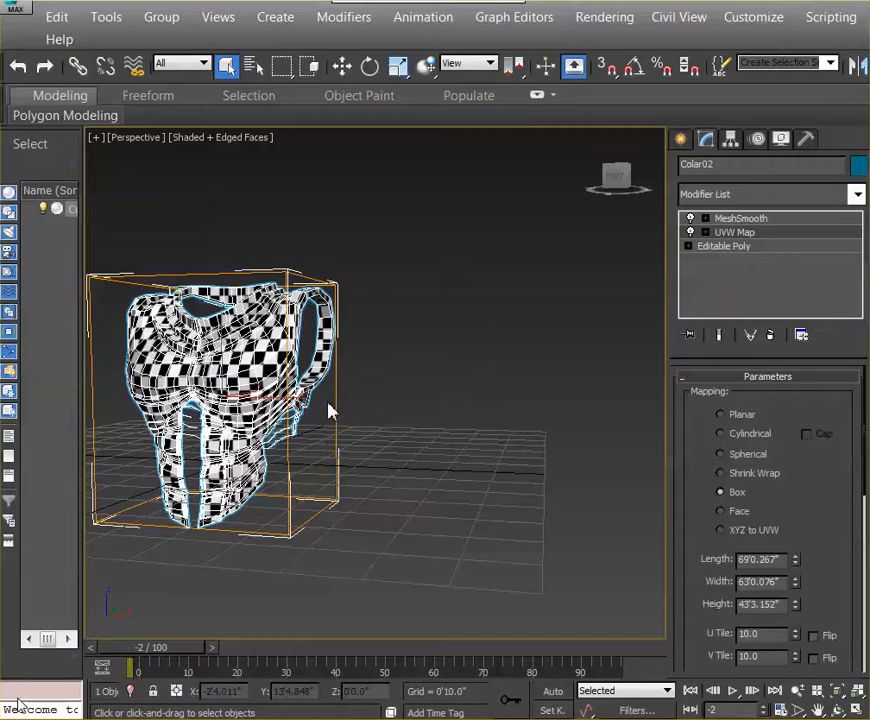
Step: Turn off the UVW Map modifier on Colar02 and add an Unwrap UVW modifier directly above the Editable Poly
{"action": "middle_click_drag", "start_coordinate": [330, 410], "coordinate": [310, 418], "text": "alt"}
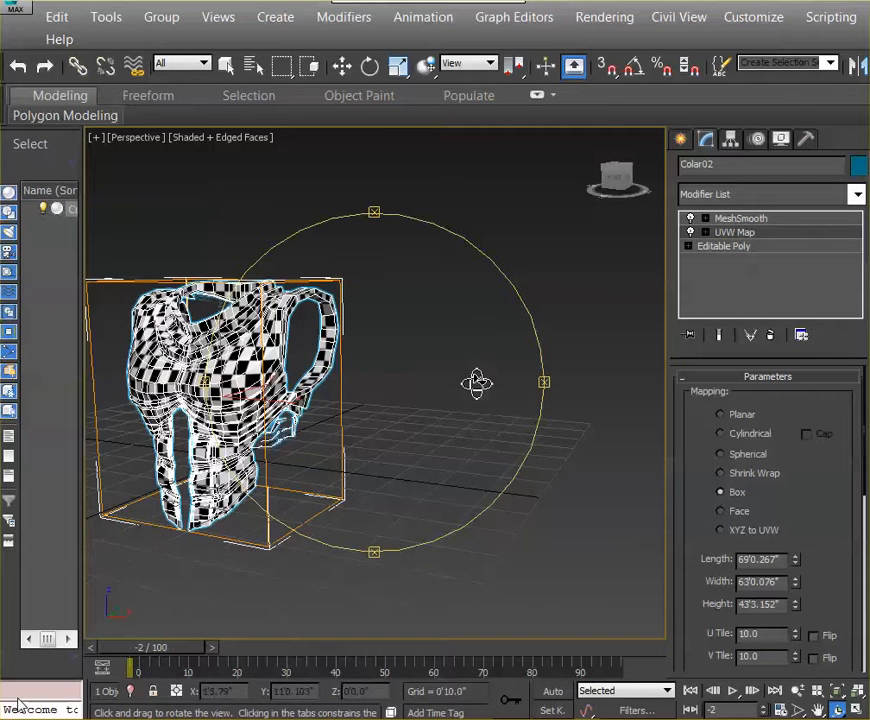
{"action": "right_click", "coordinate": [414, 400]}
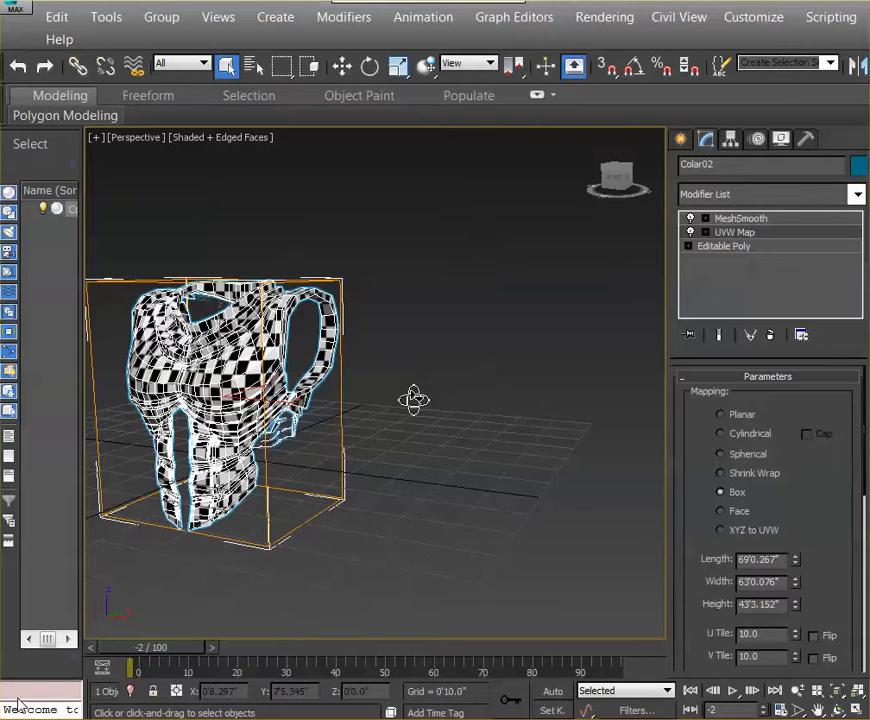
{"action": "left_click", "coordinate": [691, 232]}
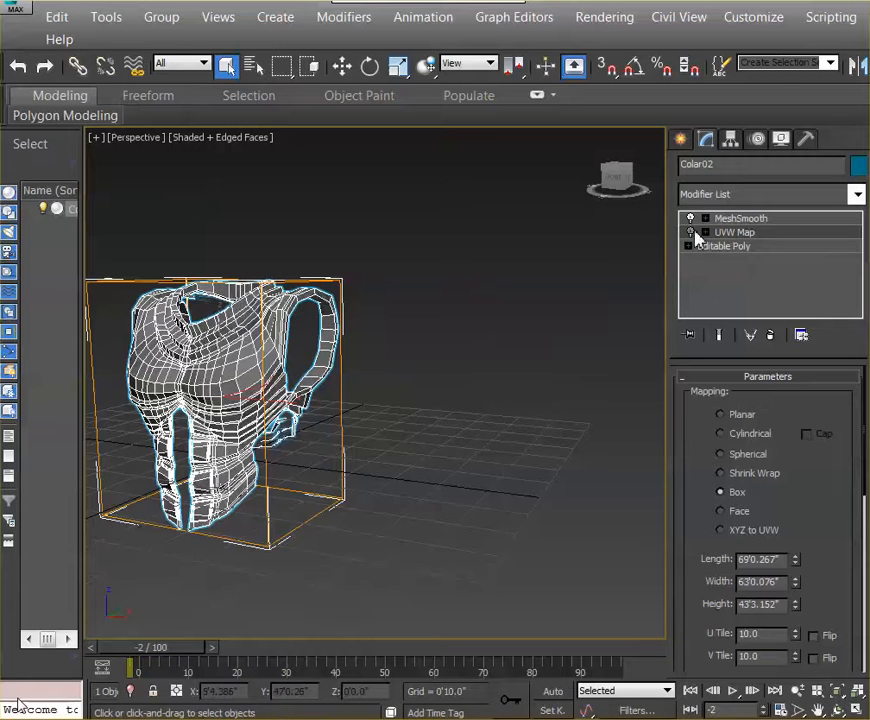
{"action": "left_click", "coordinate": [726, 246]}
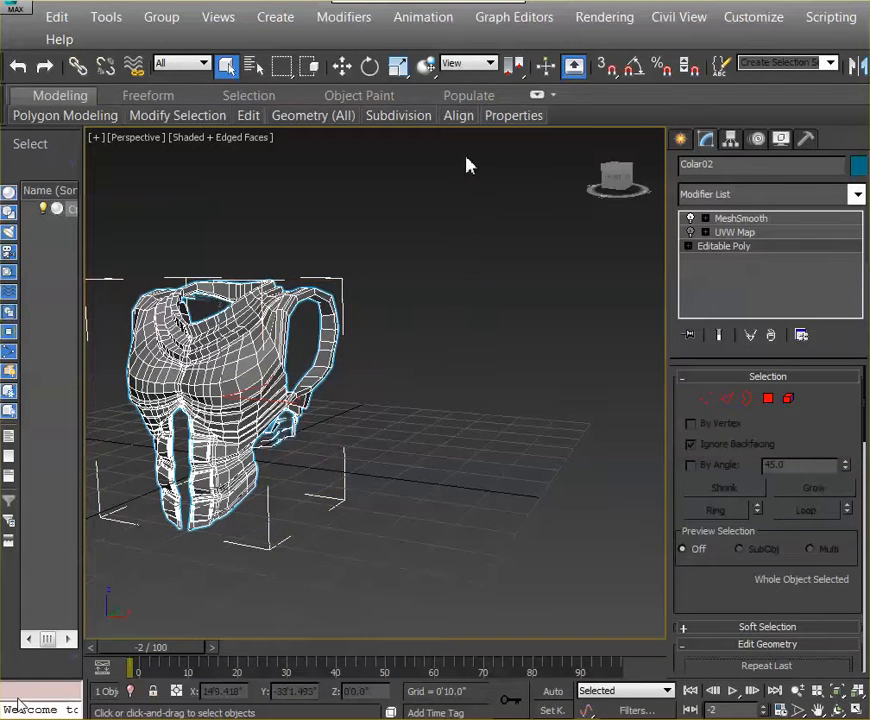
{"action": "left_click", "coordinate": [366, 20]}
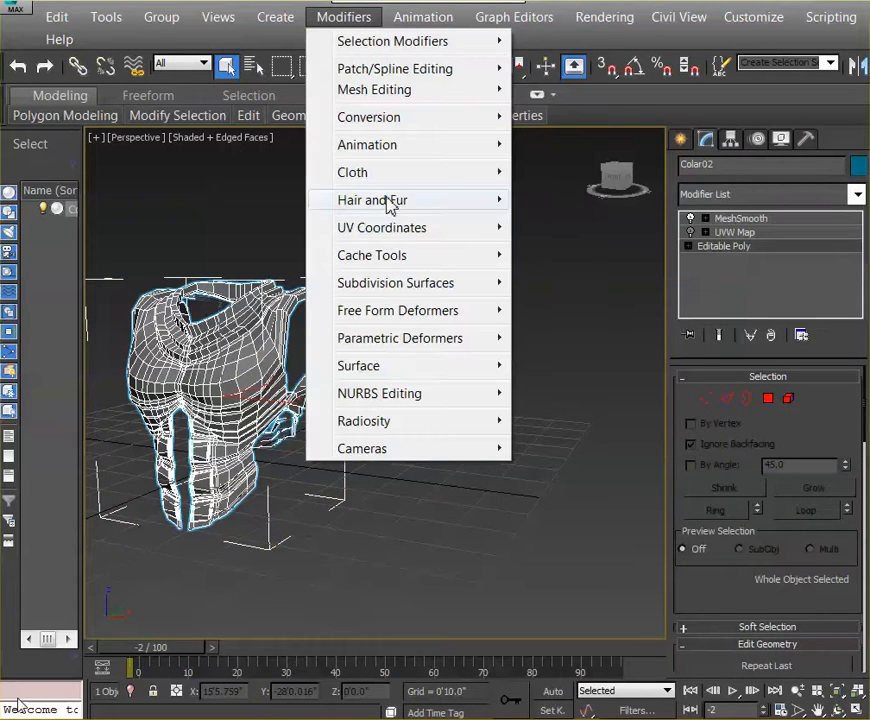
{"action": "mouse_move", "coordinate": [388, 232]}
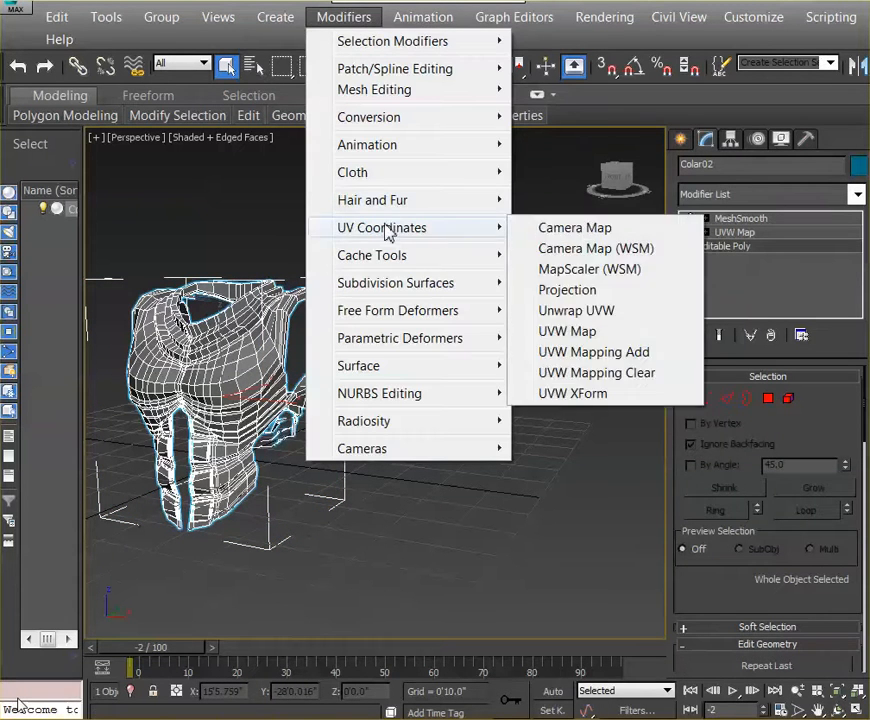
{"action": "left_click", "coordinate": [592, 312]}
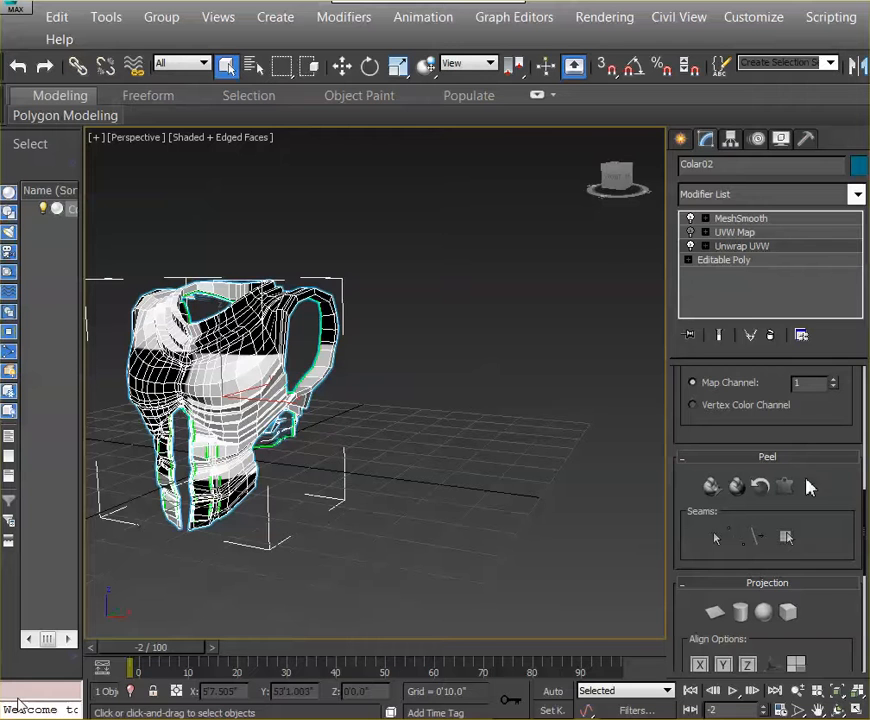
Step: Open the UV Editor for the Unwrap UVW modifier and place its window beside the model
{"action": "left_click_drag", "start_coordinate": [865, 513], "coordinate": [851, 406]}
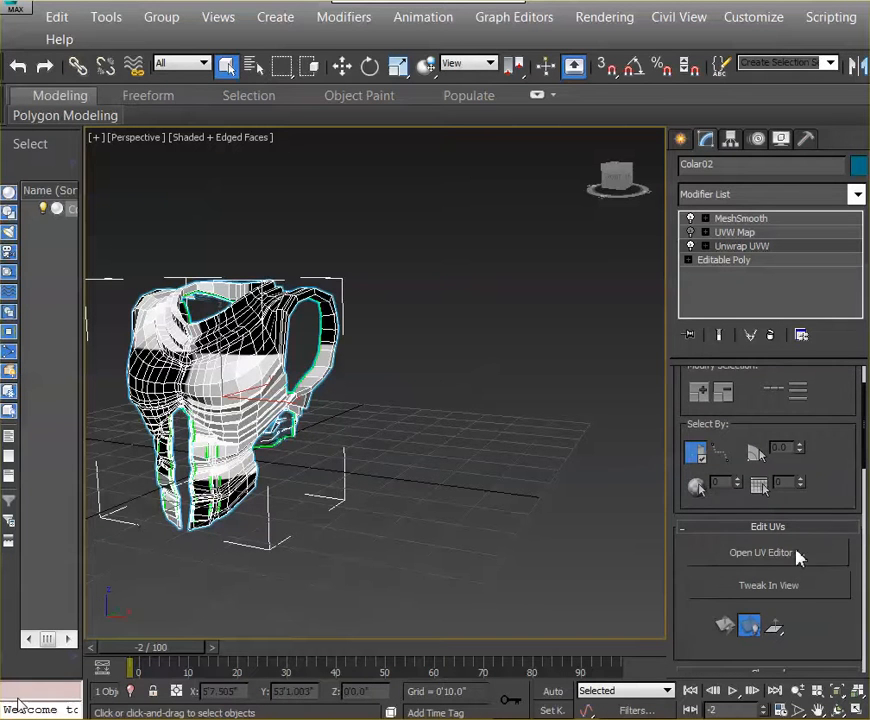
{"action": "left_click", "coordinate": [755, 555]}
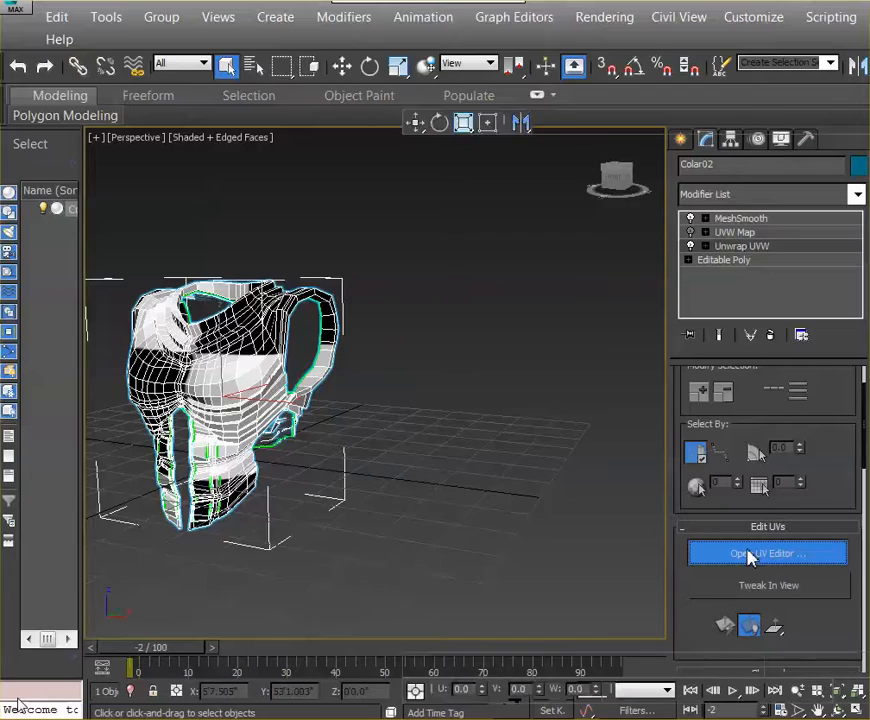
{"action": "left_click_drag", "start_coordinate": [357, 46], "coordinate": [756, 13]}
{"action": "middle_click_drag", "start_coordinate": [689, 410], "coordinate": [677, 276]}
{"action": "scroll", "coordinate": [735, 240], "scroll_direction": "down", "scroll_amount": 3}
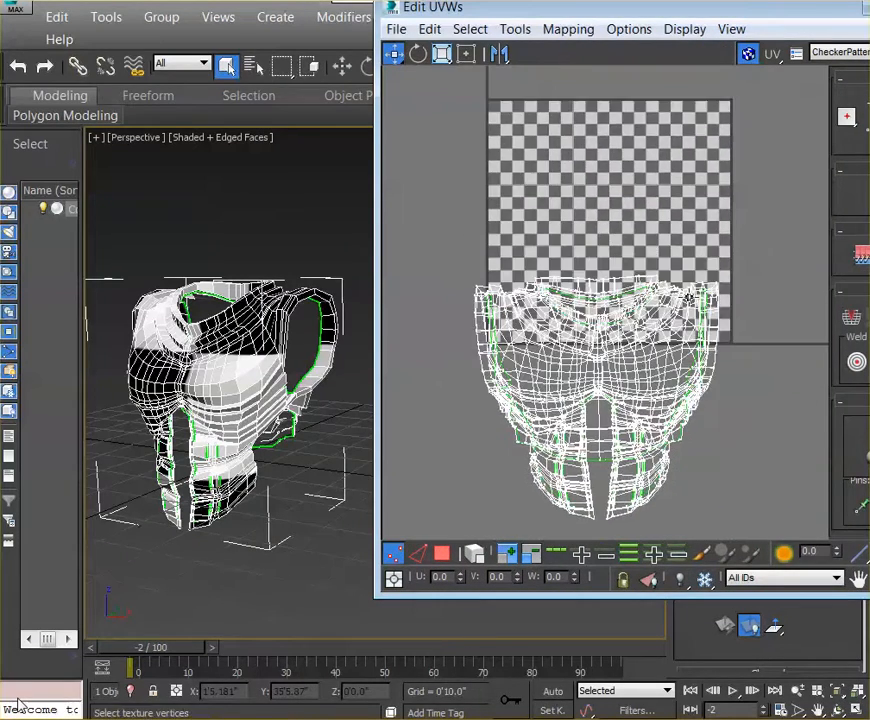
{"action": "scroll", "coordinate": [689, 297], "scroll_direction": "down", "scroll_amount": 2}
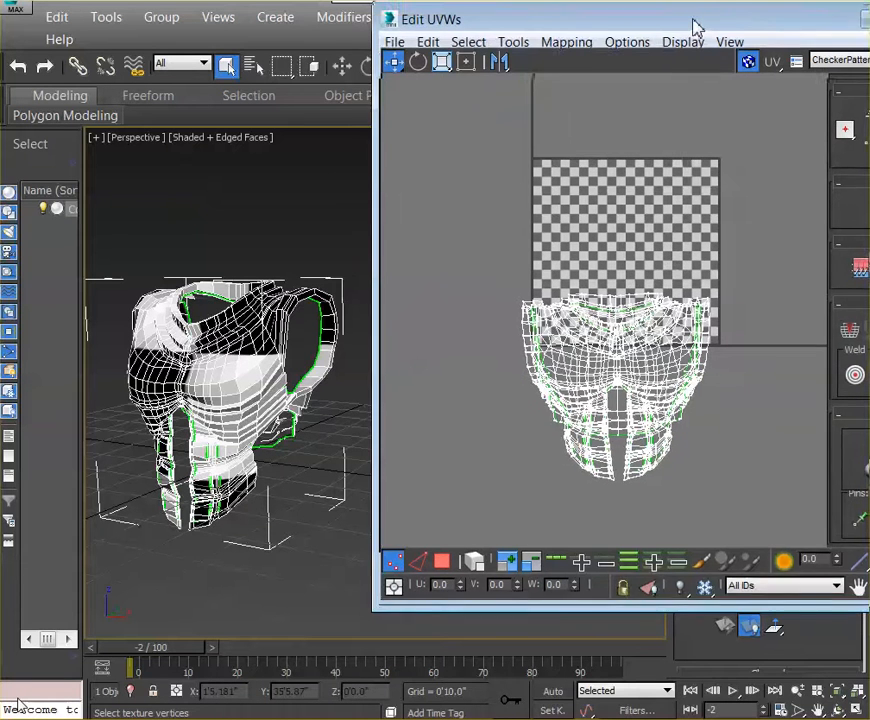
{"action": "left_click_drag", "start_coordinate": [693, 16], "coordinate": [669, 50]}
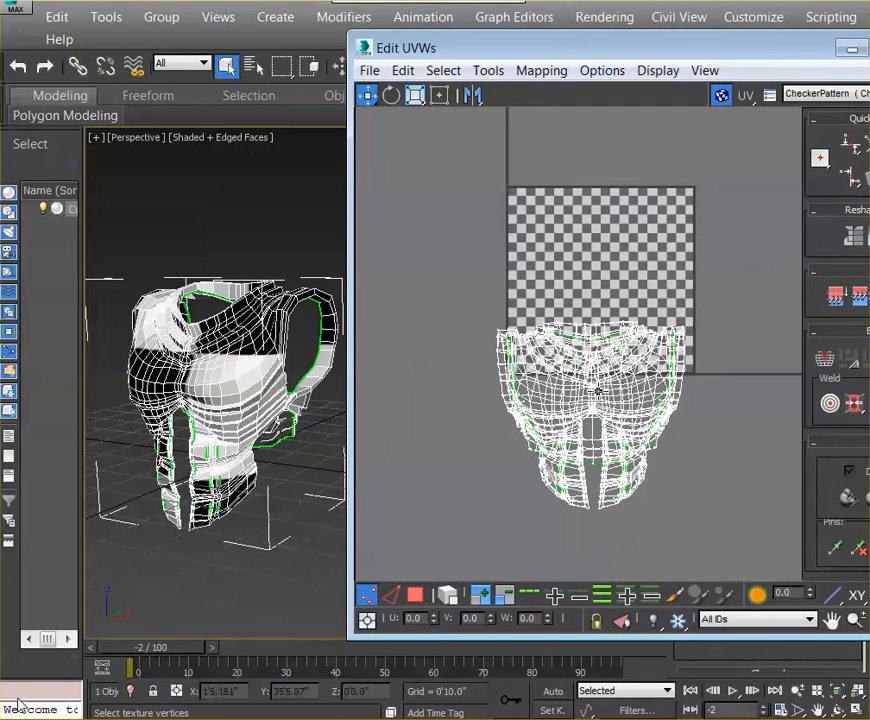
{"action": "scroll", "coordinate": [599, 390], "scroll_direction": "up", "scroll_amount": 4}
{"action": "scroll", "coordinate": [625, 392], "scroll_direction": "down", "scroll_amount": 3}
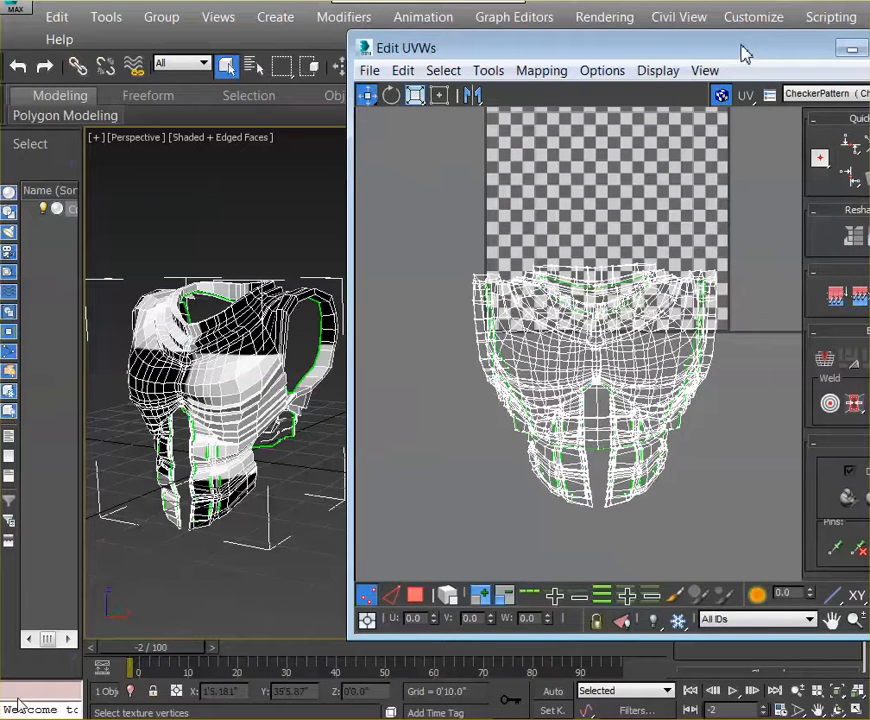
Step: Switch Unwrap UVW to the Polygon level and select all polygons in the UV layout
{"action": "left_click_drag", "start_coordinate": [745, 53], "coordinate": [722, 340]}
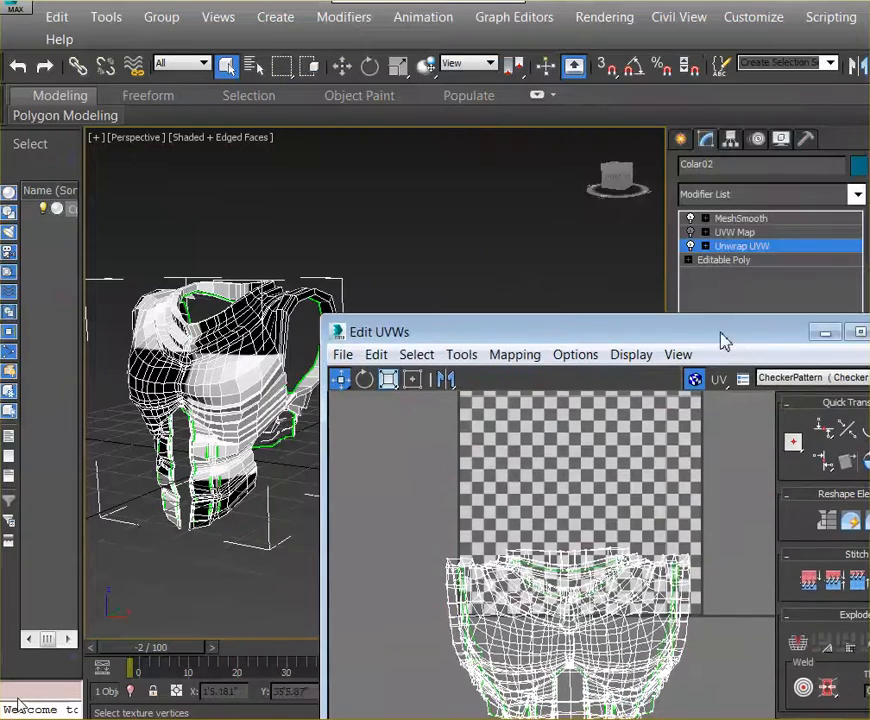
{"action": "left_click", "coordinate": [705, 246]}
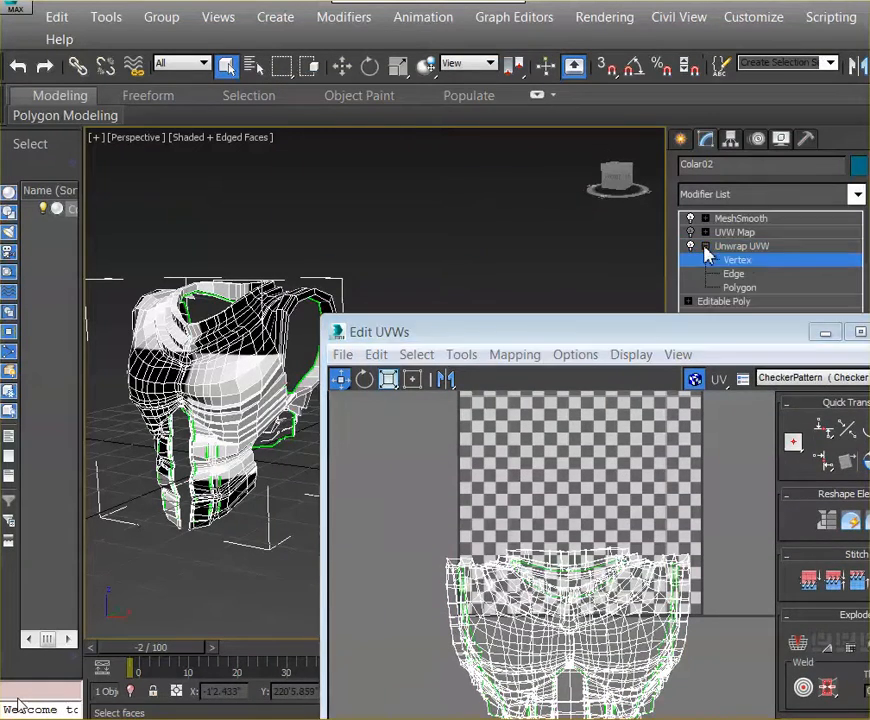
{"action": "left_click", "coordinate": [740, 288]}
{"action": "left_click_drag", "start_coordinate": [712, 333], "coordinate": [703, 196]}
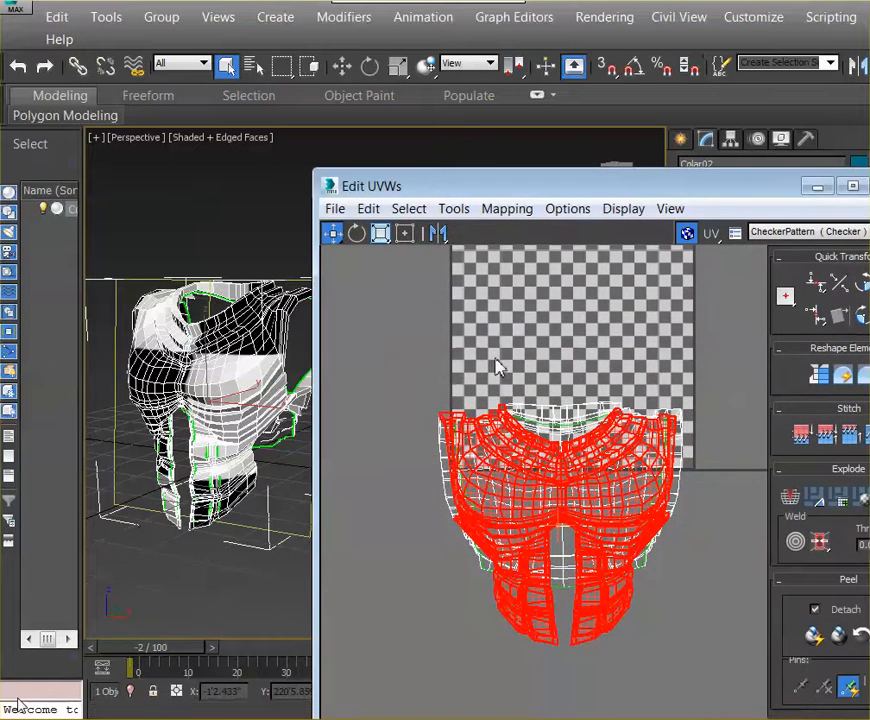
{"action": "left_click_drag", "start_coordinate": [402, 385], "coordinate": [735, 678]}
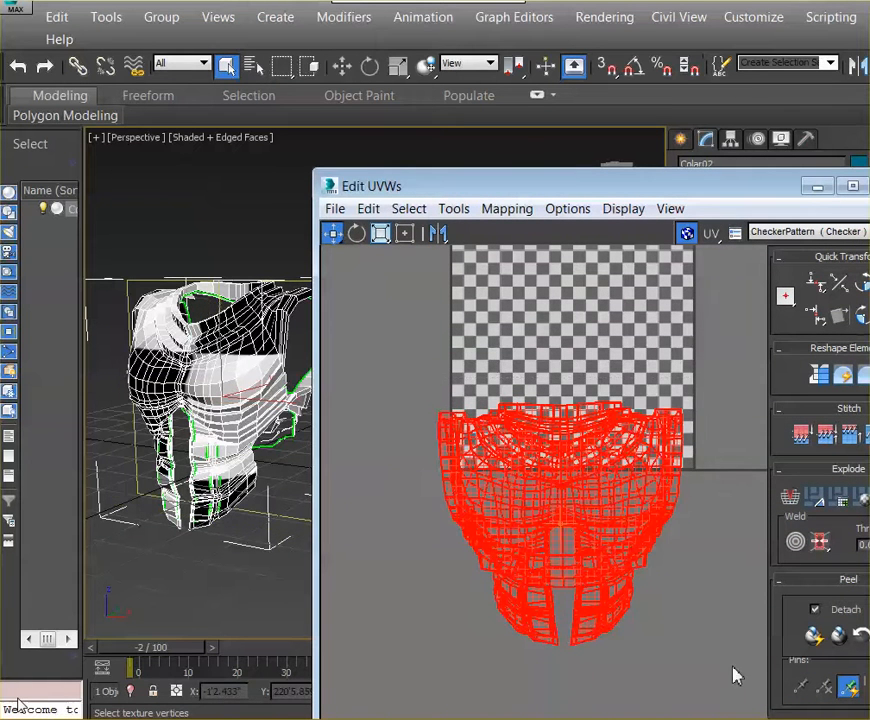
{"action": "left_click_drag", "start_coordinate": [392, 326], "coordinate": [757, 672]}
Step: Apply a cylindrical projection to the selected polygons and place the UV editor window beside the model again
{"action": "left_click_drag", "start_coordinate": [777, 185], "coordinate": [511, 273]}
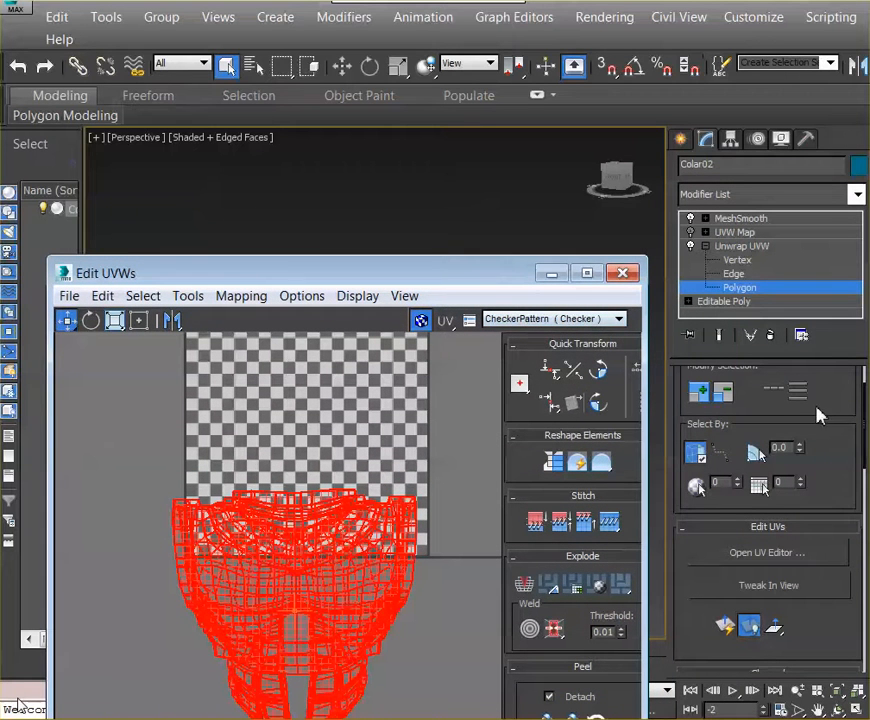
{"action": "left_click_drag", "start_coordinate": [862, 414], "coordinate": [865, 463]}
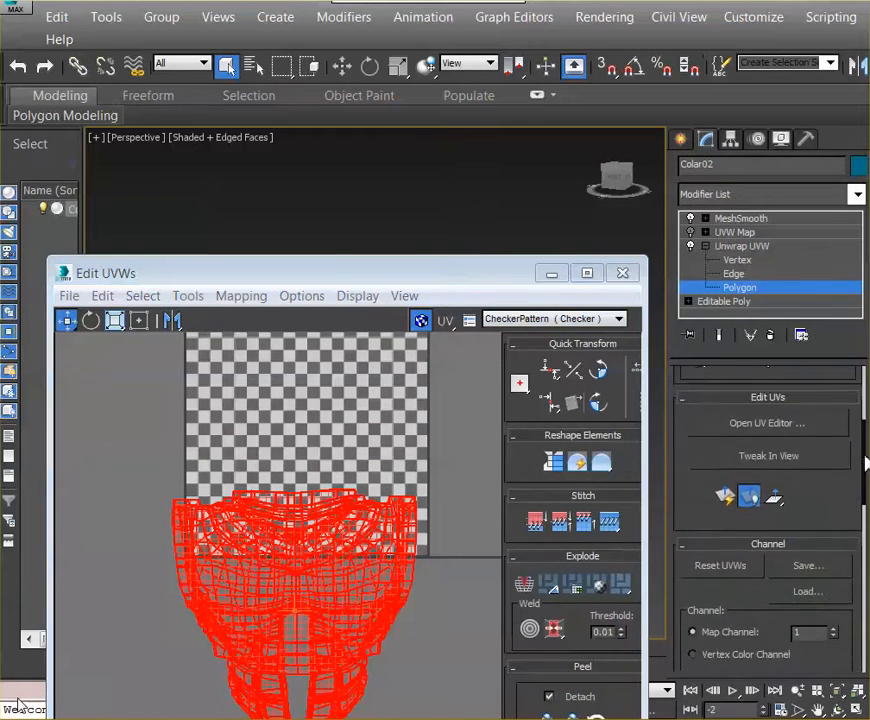
{"action": "scroll", "coordinate": [727, 503], "scroll_direction": "down", "scroll_amount": 10}
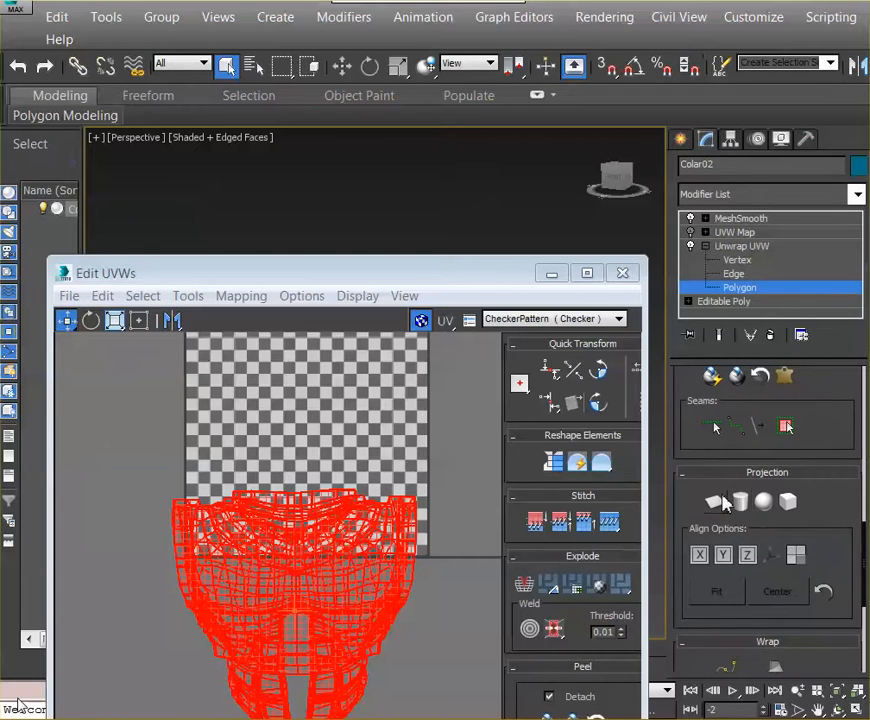
{"action": "left_click", "coordinate": [741, 501]}
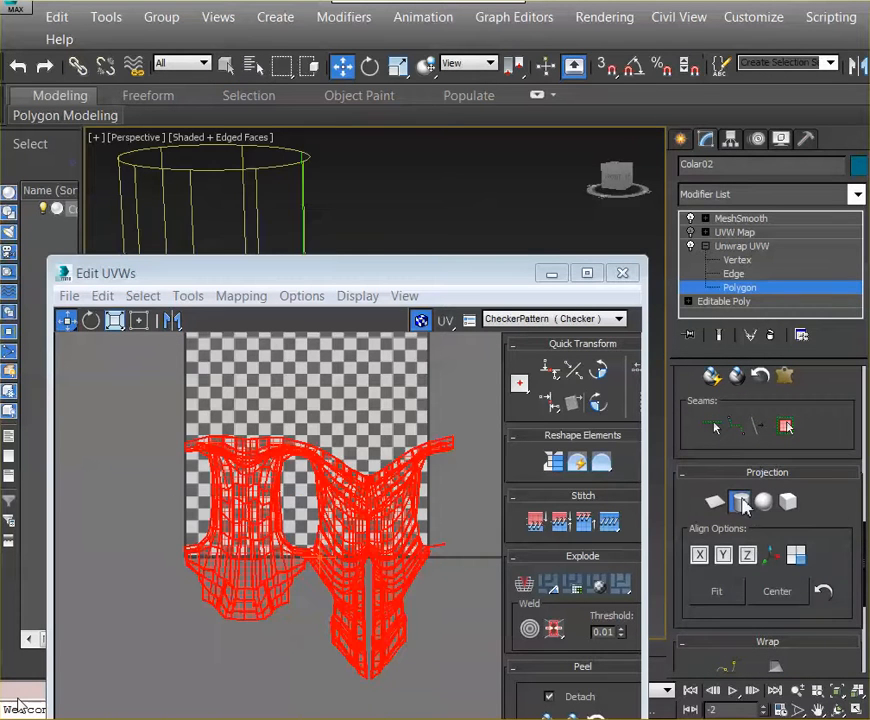
{"action": "left_click_drag", "start_coordinate": [470, 272], "coordinate": [740, 66]}
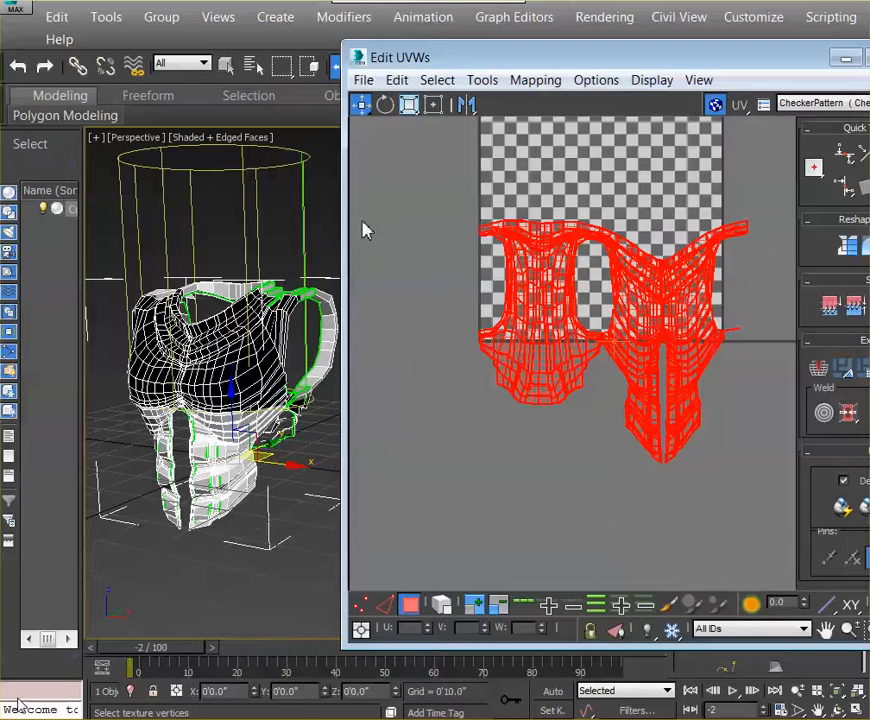
{"action": "left_click_drag", "start_coordinate": [468, 66], "coordinate": [503, 71]}
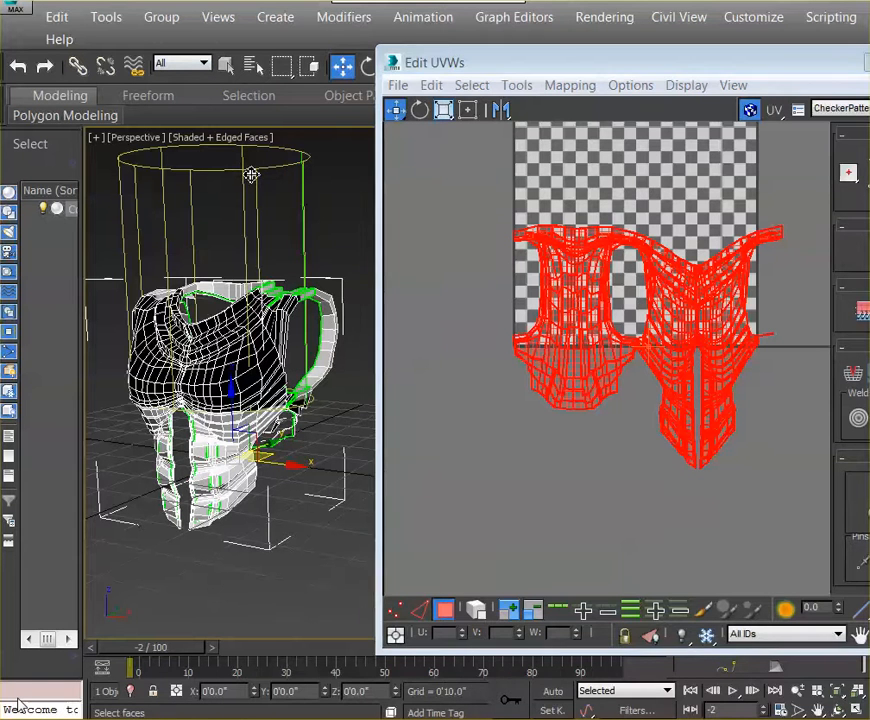
Step: Assign Material #0 to the model and give its diffuse color a Checker map
{"action": "left_click_drag", "start_coordinate": [869, 56], "coordinate": [430, 28]}
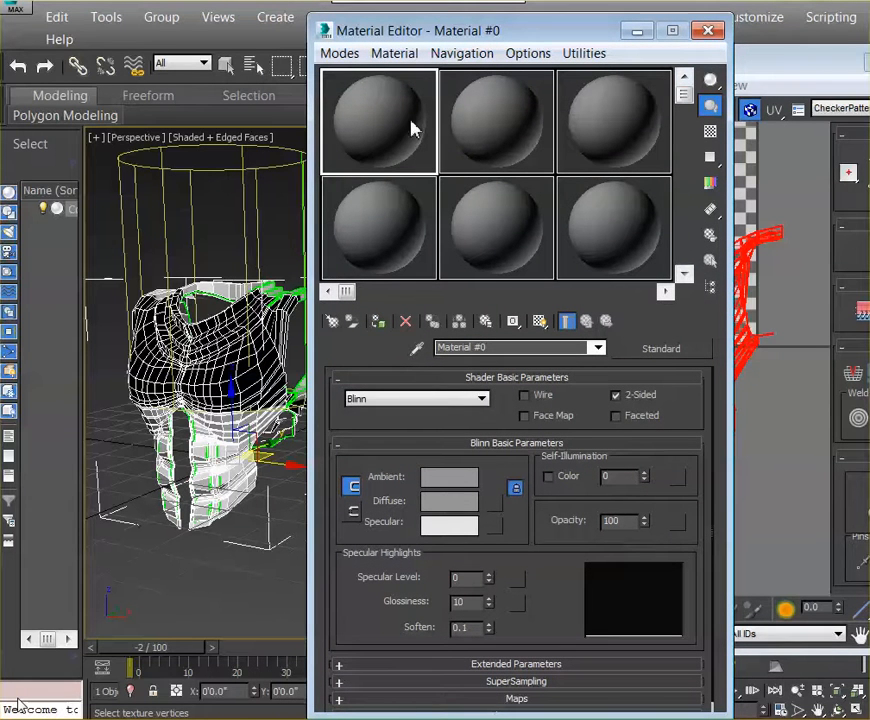
{"action": "left_click_drag", "start_coordinate": [412, 128], "coordinate": [222, 390]}
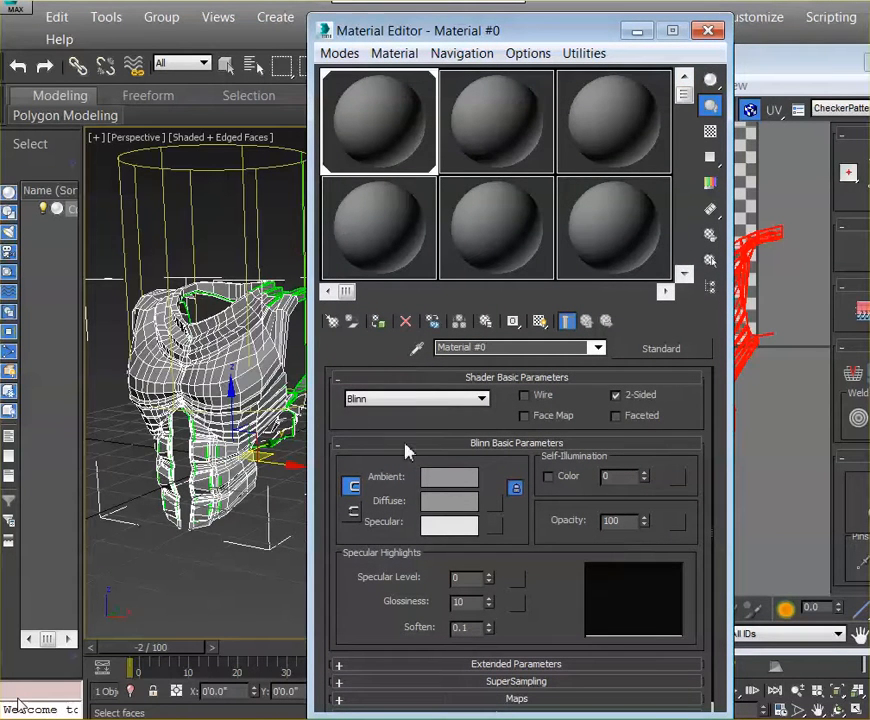
{"action": "left_click", "coordinate": [493, 500]}
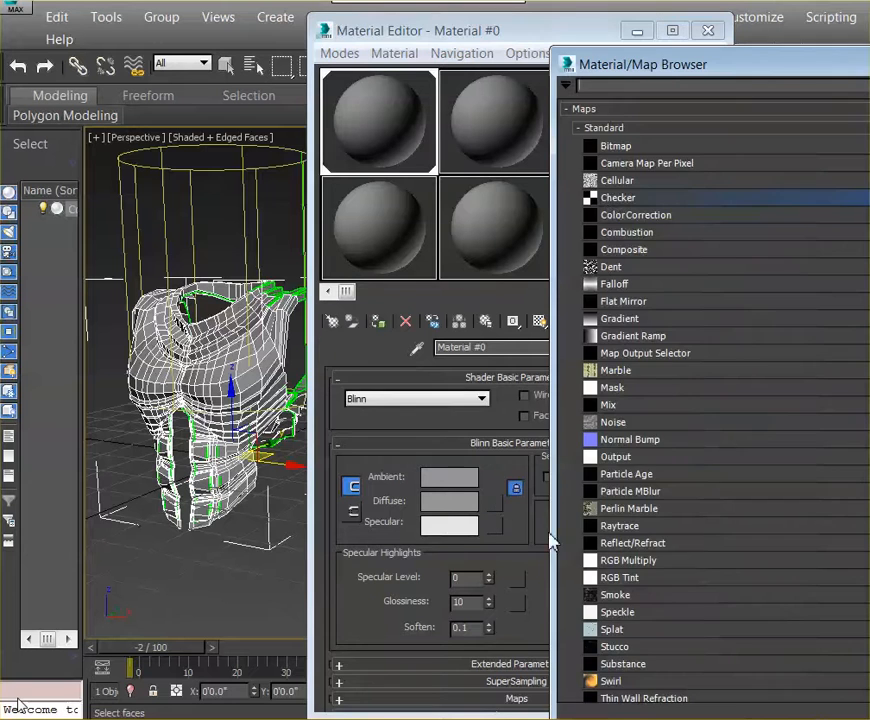
{"action": "double_click", "coordinate": [610, 198]}
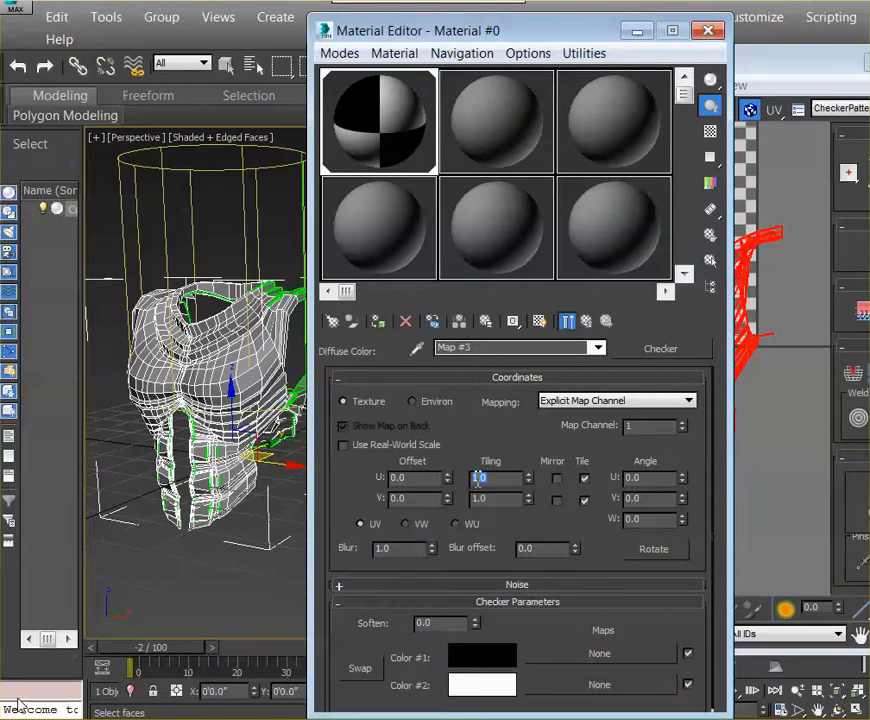
Step: Set the checker's U and V tiling to 30, show the map in the viewport and close the Material Editor
{"action": "type", "text": "30"}
{"action": "key", "text": "Tab"}
{"action": "type", "text": "30"}
{"action": "key", "text": "Return"}
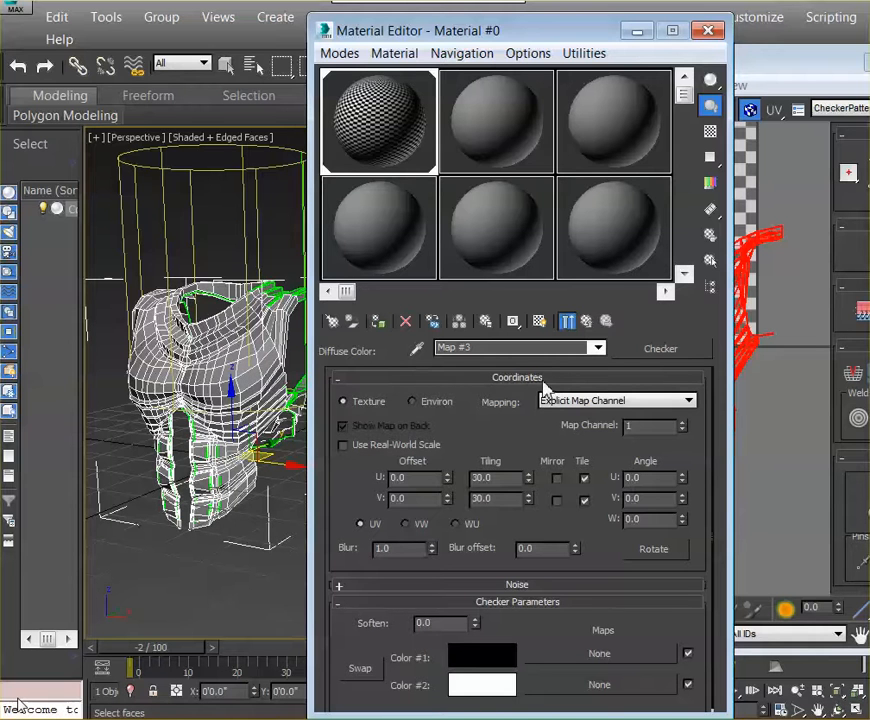
{"action": "left_click", "coordinate": [539, 322]}
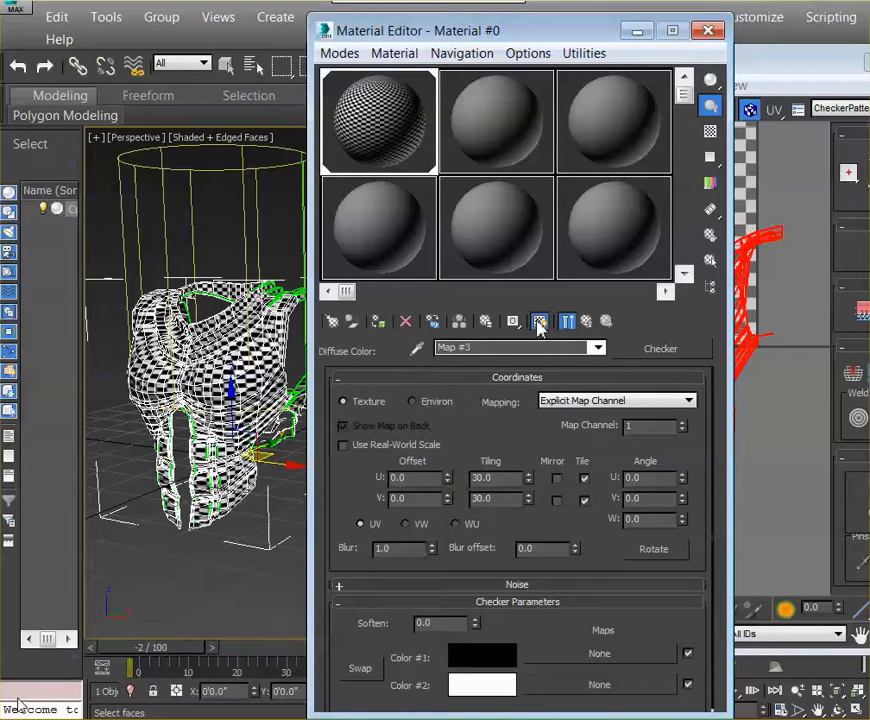
{"action": "left_click", "coordinate": [708, 30]}
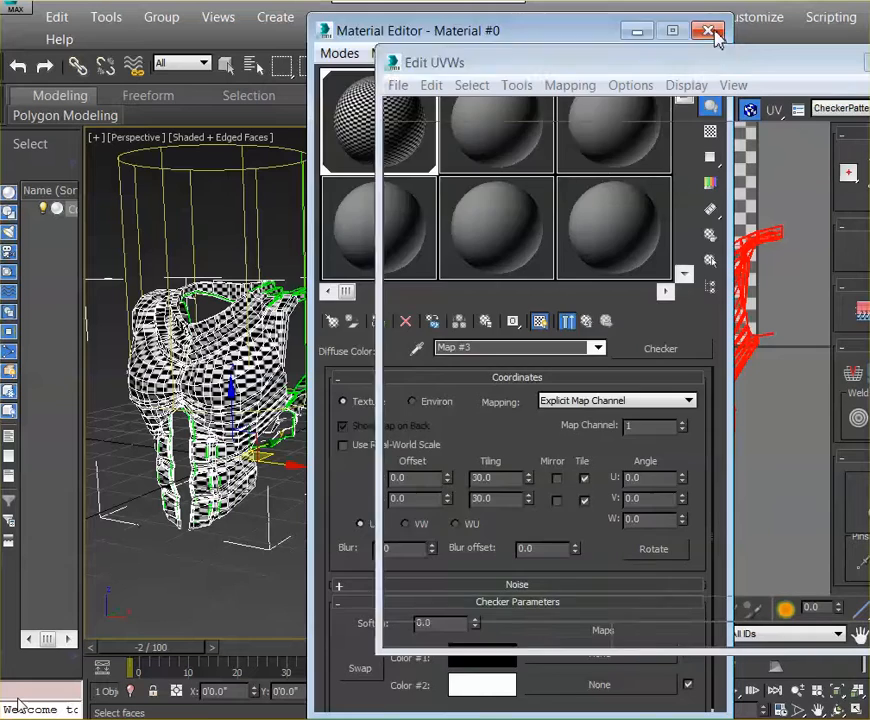
Step: Examine the checker pattern on the front and side of the armor for stretching, keeping the UV editor window clear of the model
{"action": "scroll", "coordinate": [265, 435], "scroll_direction": "up", "scroll_amount": 8}
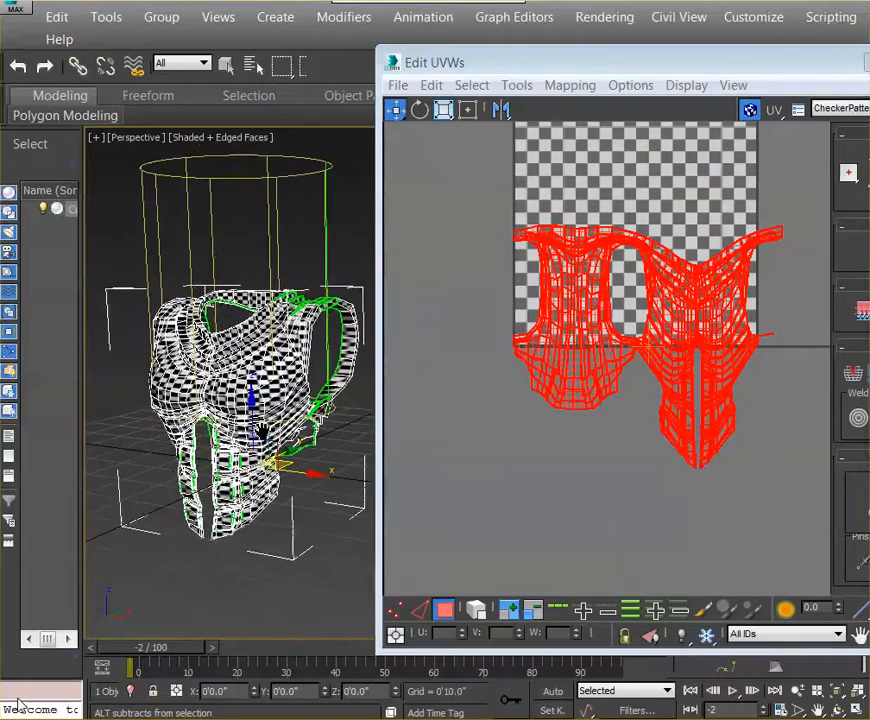
{"action": "scroll", "coordinate": [265, 435], "scroll_direction": "down", "scroll_amount": 3}
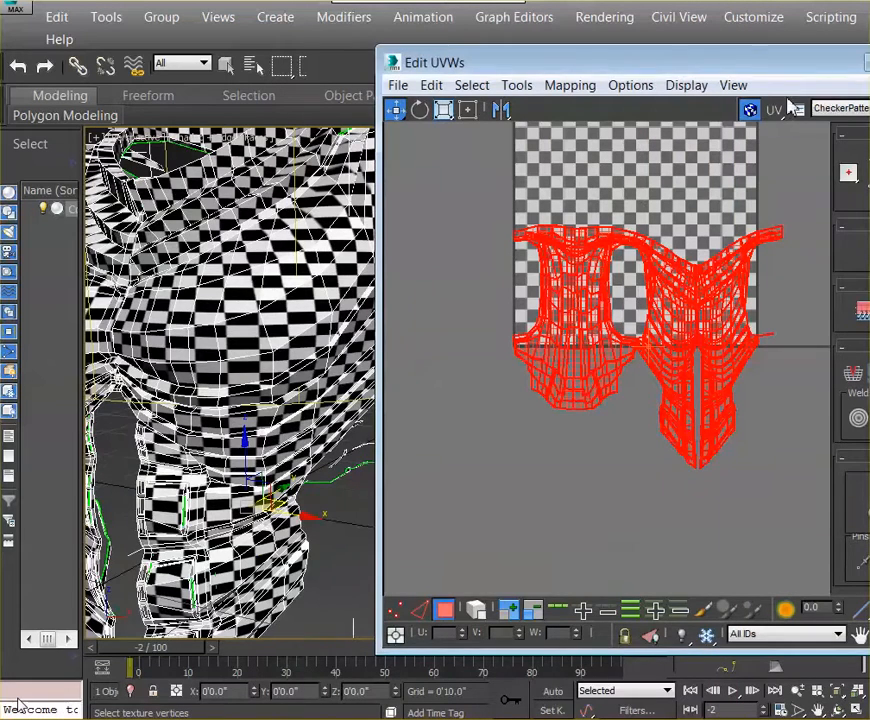
{"action": "left_click_drag", "start_coordinate": [833, 68], "coordinate": [869, 73]}
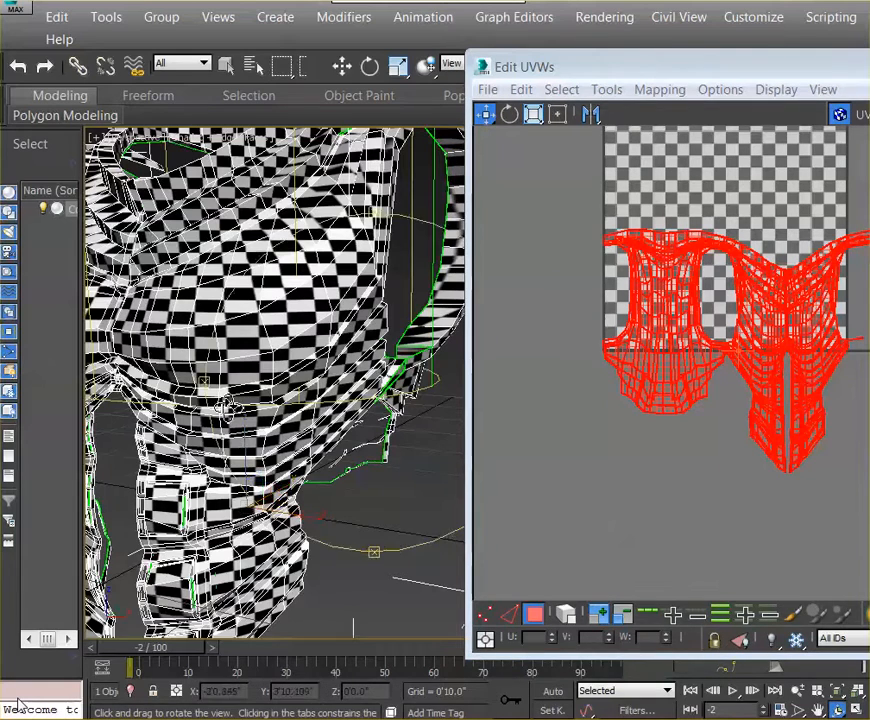
{"action": "middle_click_drag", "start_coordinate": [309, 372], "coordinate": [235, 290], "text": "alt"}
{"action": "key", "text": "w"}
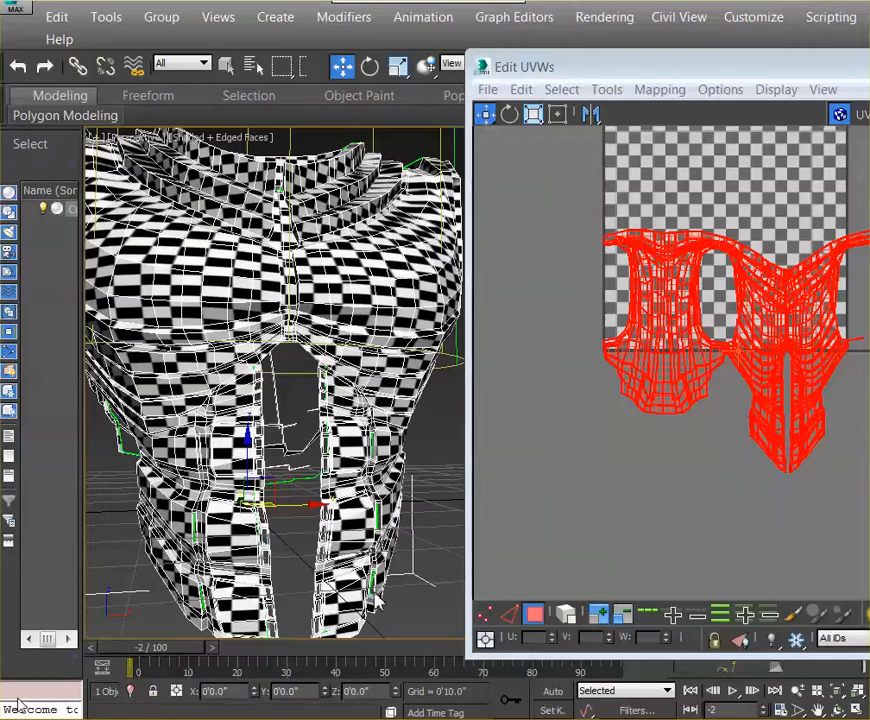
{"action": "key", "text": "ctrl+r"}
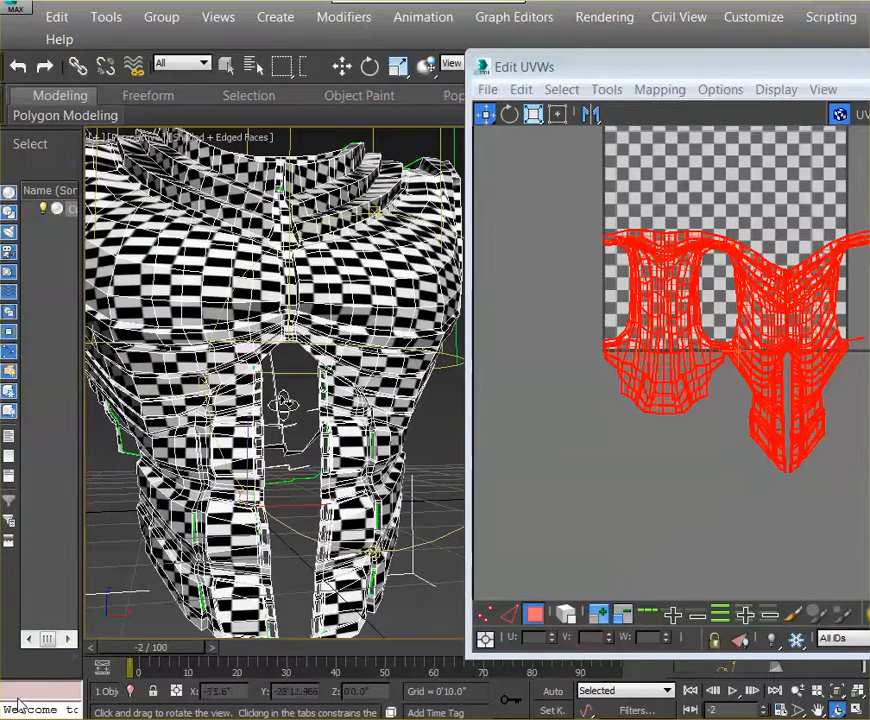
{"action": "left_click_drag", "start_coordinate": [284, 404], "coordinate": [489, 443]}
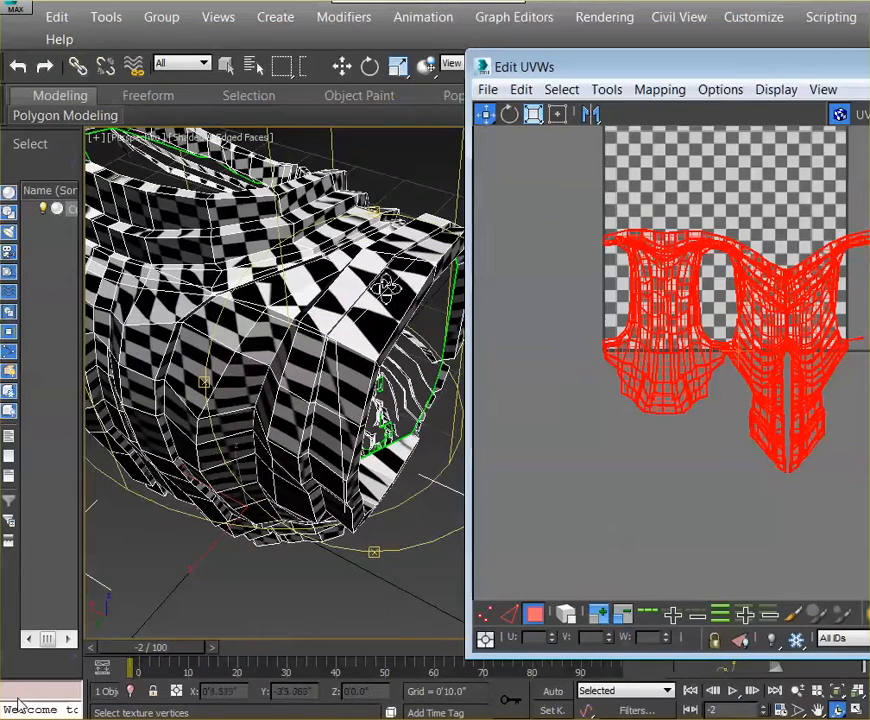
{"action": "left_click_drag", "start_coordinate": [415, 426], "coordinate": [180, 361]}
{"action": "scroll", "coordinate": [316, 365], "scroll_direction": "down", "scroll_amount": 4}
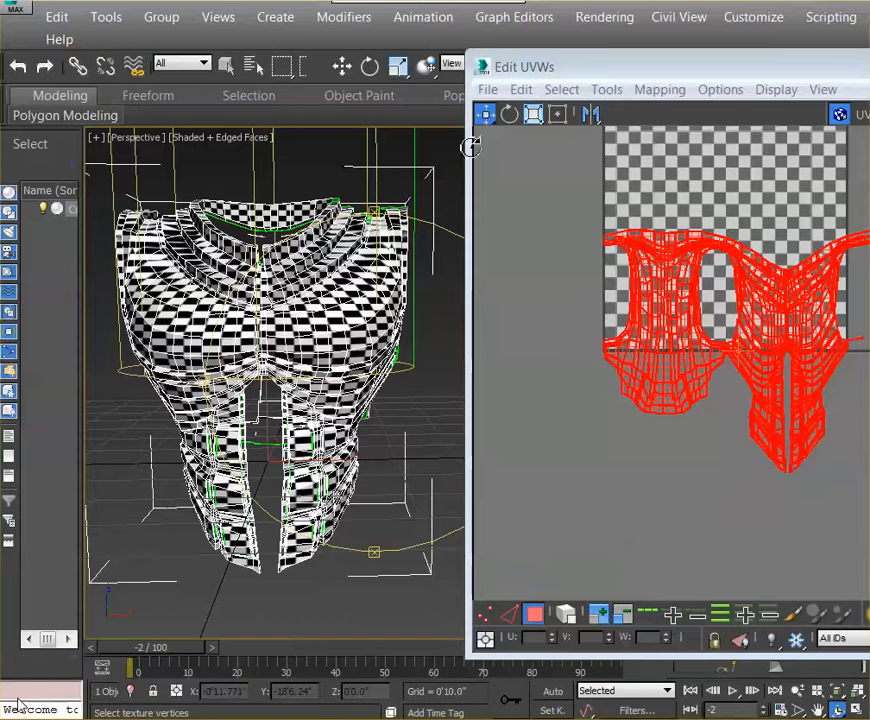
Step: Stretch the whole UV layout horizontally in Freeform mode to reduce the elongation of the checkers on the chest
{"action": "right_click", "coordinate": [595, 181]}
{"action": "left_click", "coordinate": [622, 205]}
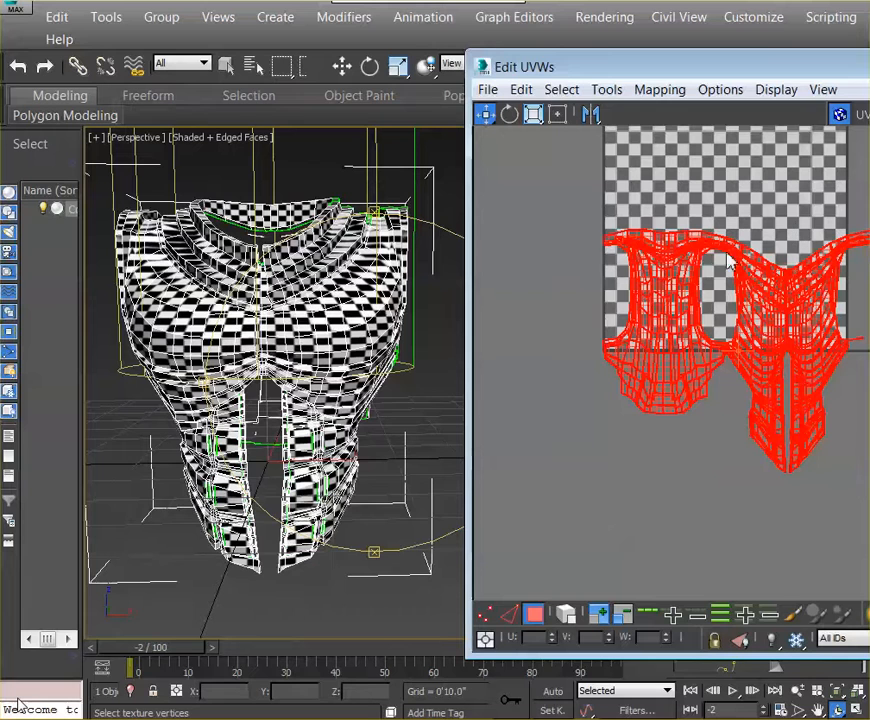
{"action": "left_click", "coordinate": [557, 114]}
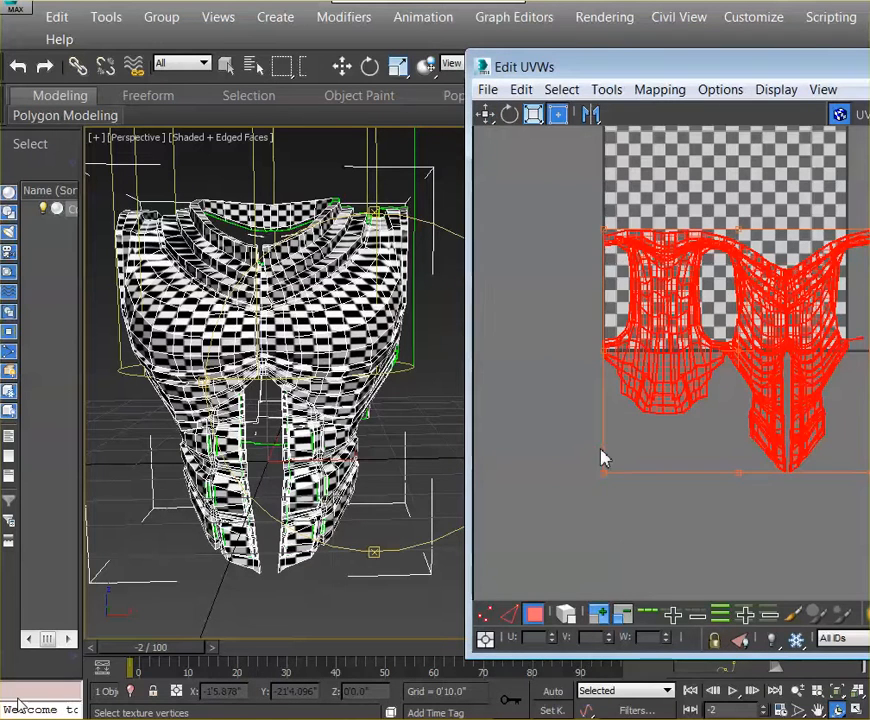
{"action": "left_click_drag", "start_coordinate": [604, 473], "coordinate": [394, 462]}
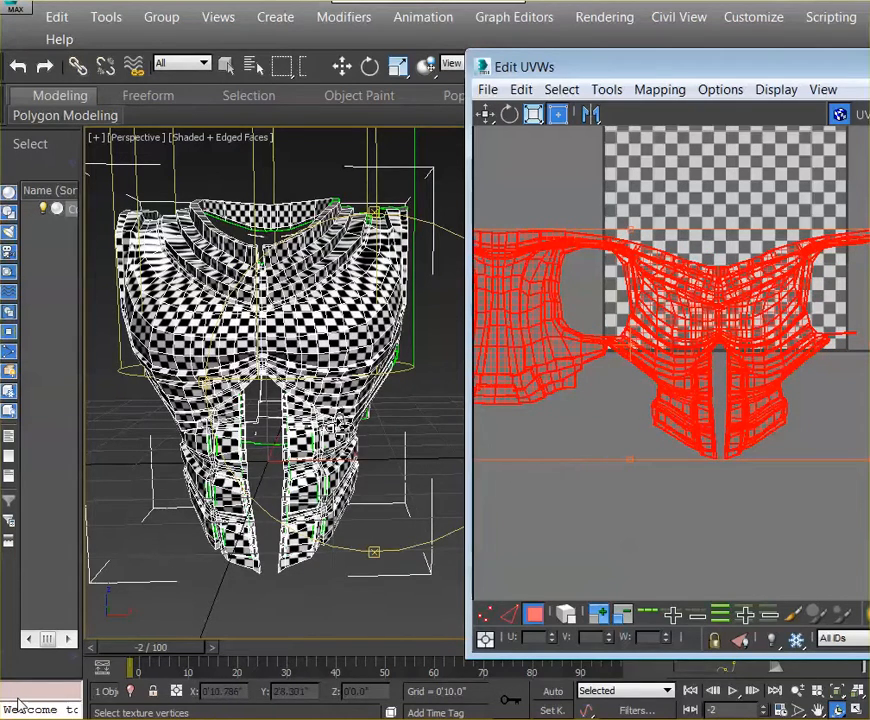
Step: Scale the UV layout down vertically until the checkers on the torso look closer to square
{"action": "left_click_drag", "start_coordinate": [338, 396], "coordinate": [392, 370]}
{"action": "scroll", "coordinate": [345, 400], "scroll_direction": "up", "scroll_amount": 3}
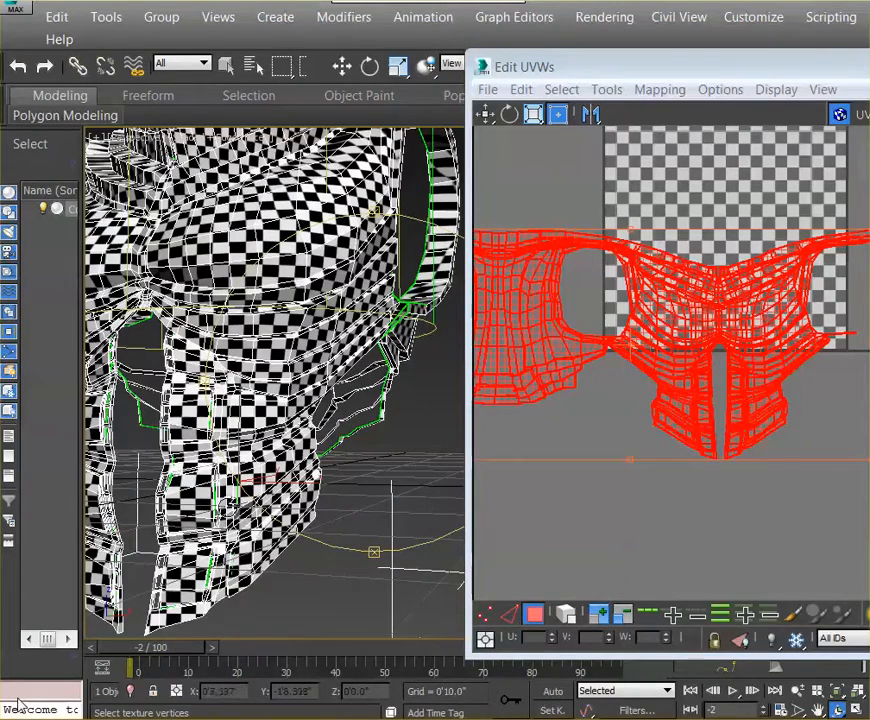
{"action": "scroll", "coordinate": [536, 437], "scroll_direction": "down", "scroll_amount": 2}
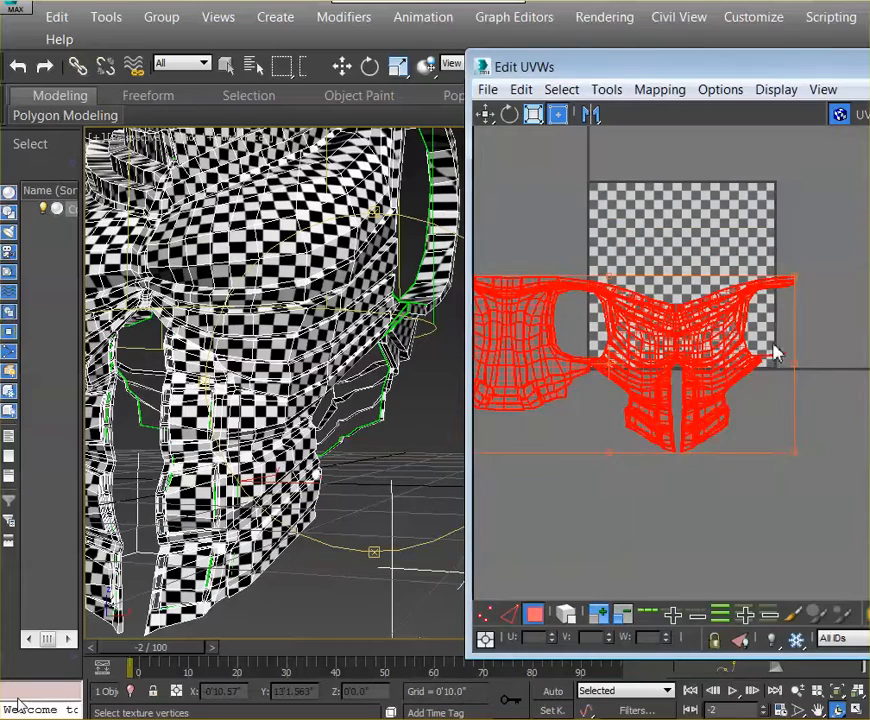
{"action": "left_click_drag", "start_coordinate": [797, 461], "coordinate": [826, 434]}
{"action": "left_click_drag", "start_coordinate": [826, 424], "coordinate": [827, 417]}
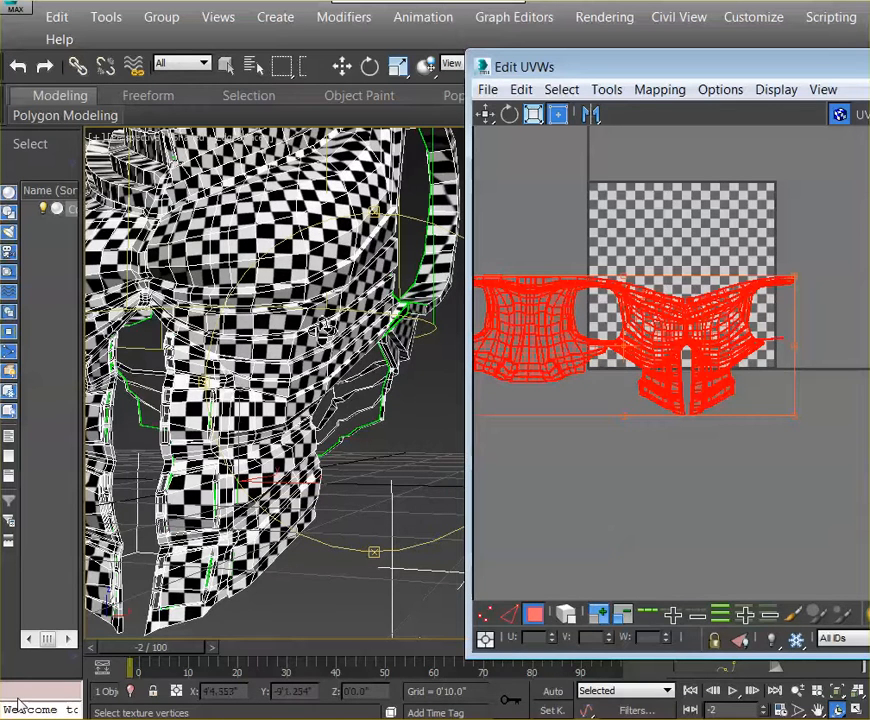
Step: Examine the checker distortion around the collar, shoulders and chest of the armor from above and in front
{"action": "left_click_drag", "start_coordinate": [404, 317], "coordinate": [361, 381]}
{"action": "scroll", "coordinate": [396, 357], "scroll_direction": "down", "scroll_amount": 5}
{"action": "scroll", "coordinate": [360, 381], "scroll_direction": "up", "scroll_amount": 5}
{"action": "scroll", "coordinate": [360, 381], "scroll_direction": "down", "scroll_amount": 3}
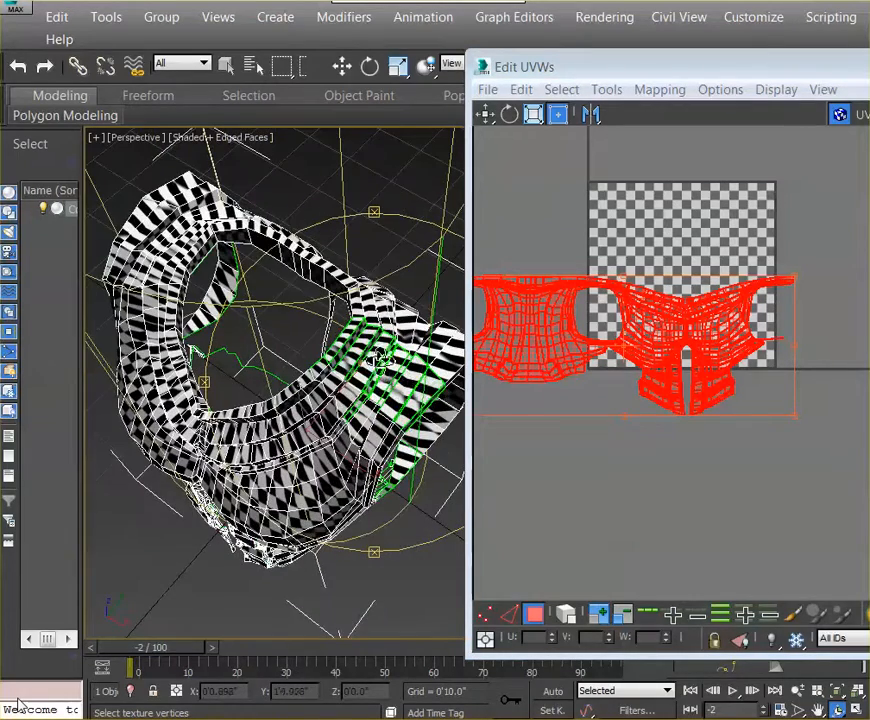
{"action": "middle_click_drag", "start_coordinate": [403, 379], "coordinate": [410, 383]}
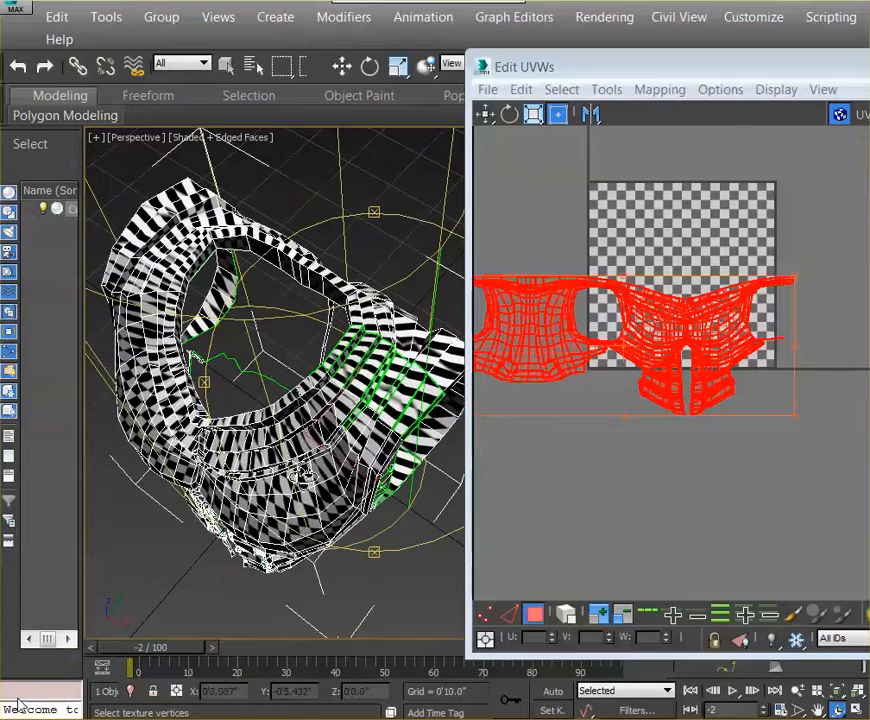
{"action": "left_click_drag", "start_coordinate": [295, 469], "coordinate": [342, 431]}
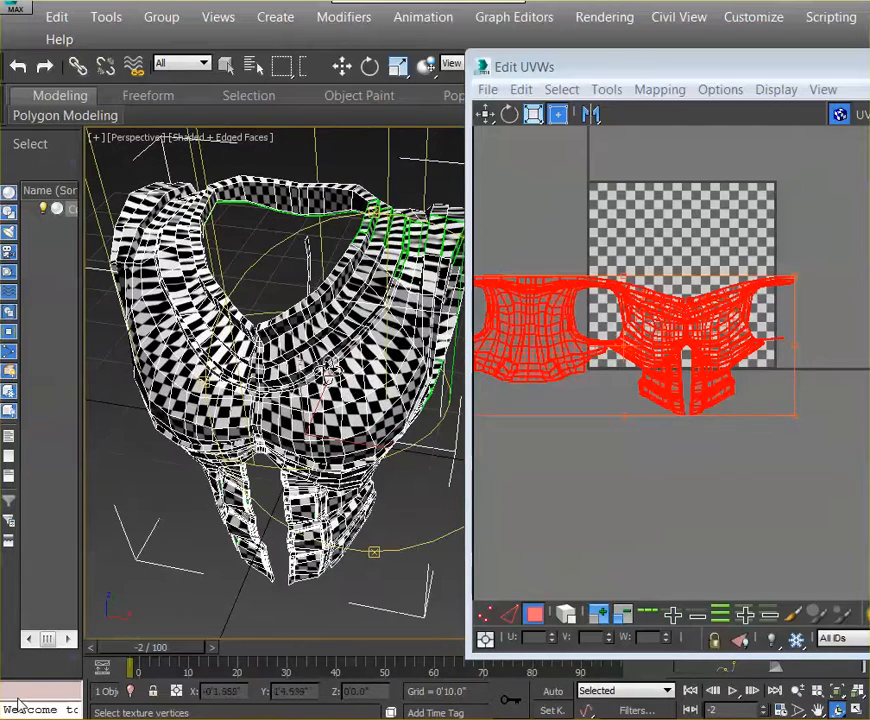
Step: Hide the checker background in the UV editor so that only the UV wireframe is displayed
{"action": "scroll", "coordinate": [783, 222], "scroll_direction": "up", "scroll_amount": 4}
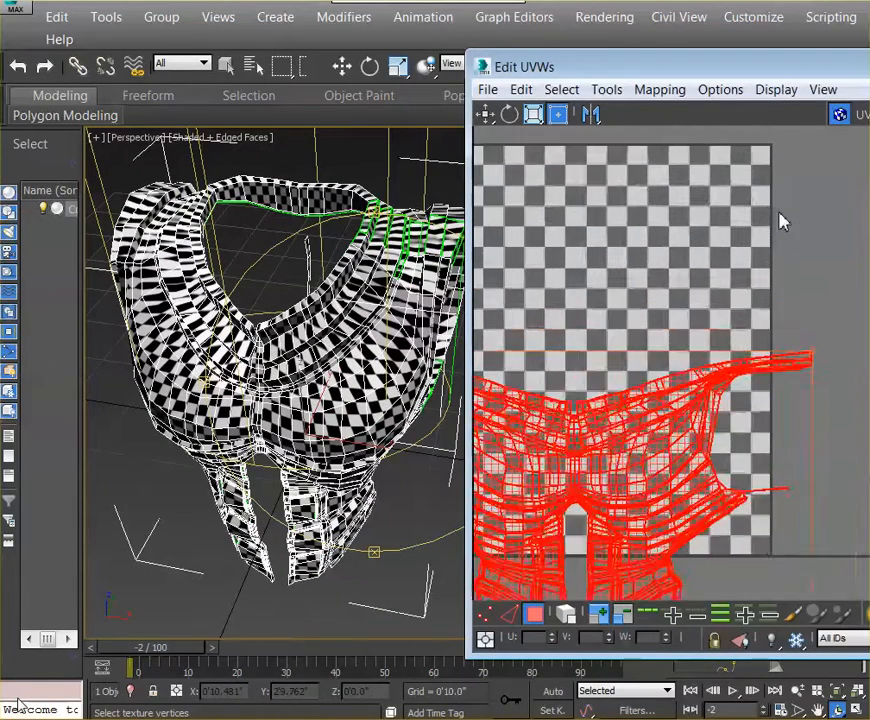
{"action": "scroll", "coordinate": [783, 220], "scroll_direction": "down", "scroll_amount": 2}
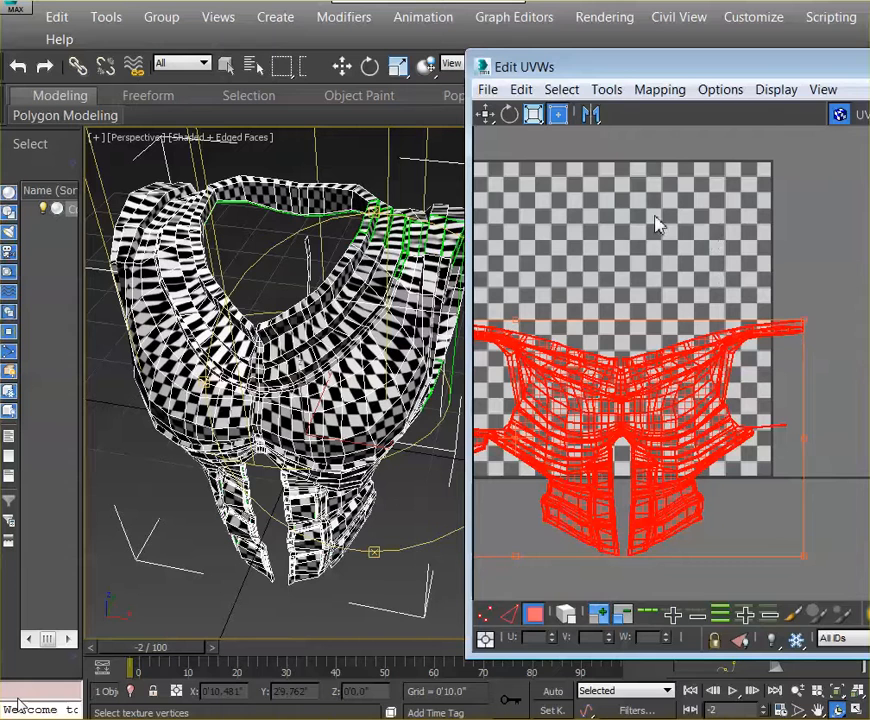
{"action": "middle_click_drag", "start_coordinate": [657, 224], "coordinate": [654, 169]}
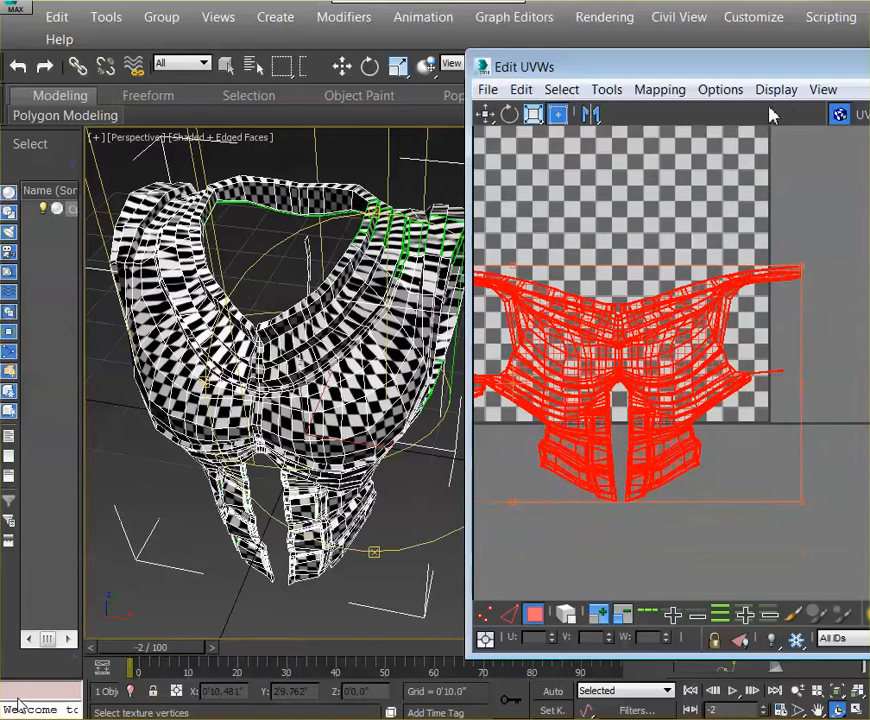
{"action": "left_click", "coordinate": [840, 117]}
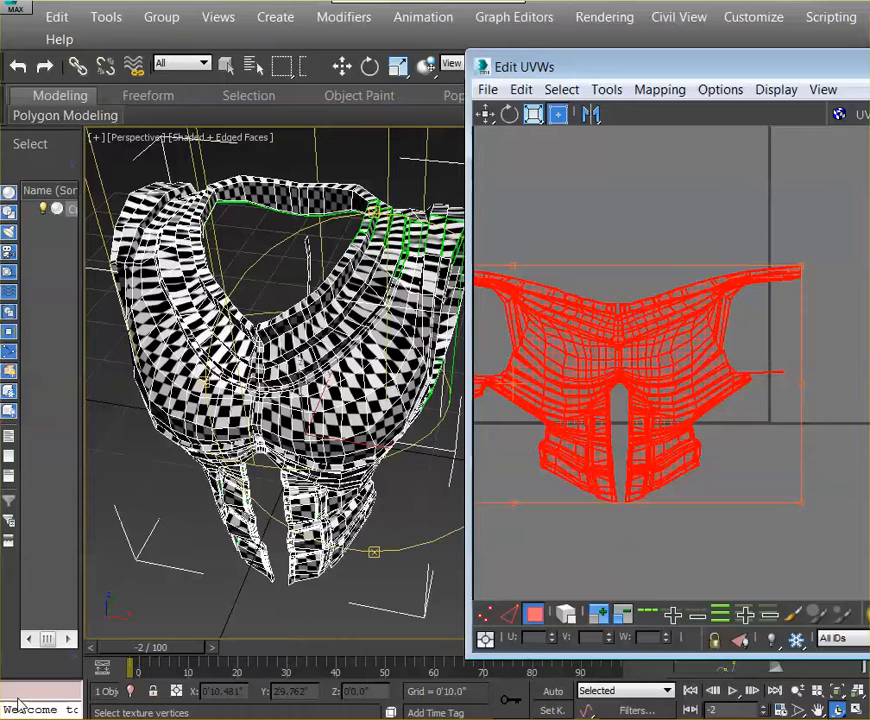
Step: Switch Unwrap UVW to the Vertex level, select vertices on one side of the front collar, and bring the UV editor back beside the model
{"action": "left_click", "coordinate": [868, 67]}
{"action": "left_click", "coordinate": [743, 260]}
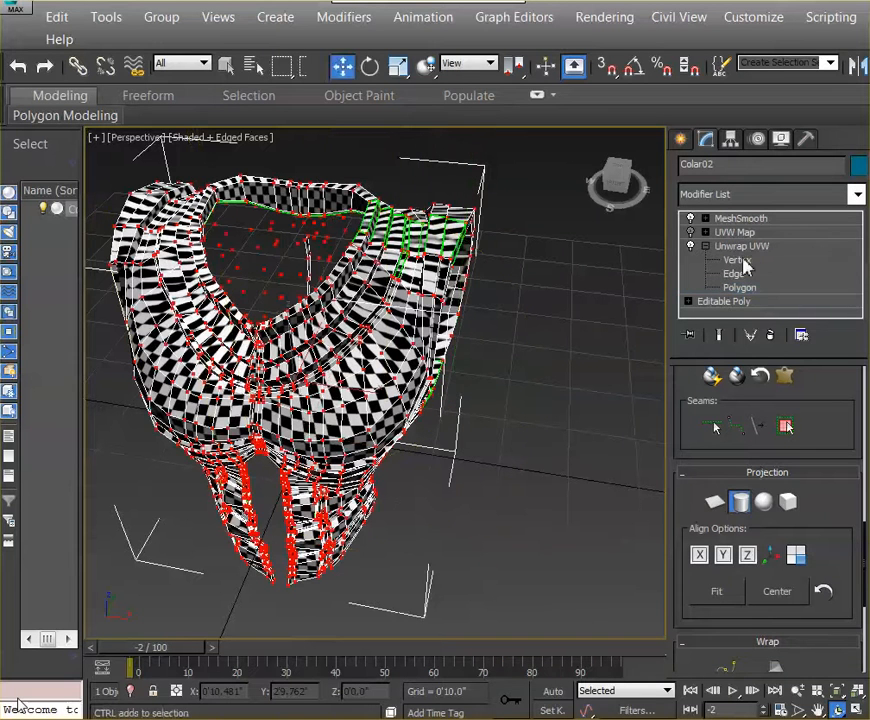
{"action": "left_click", "coordinate": [617, 377]}
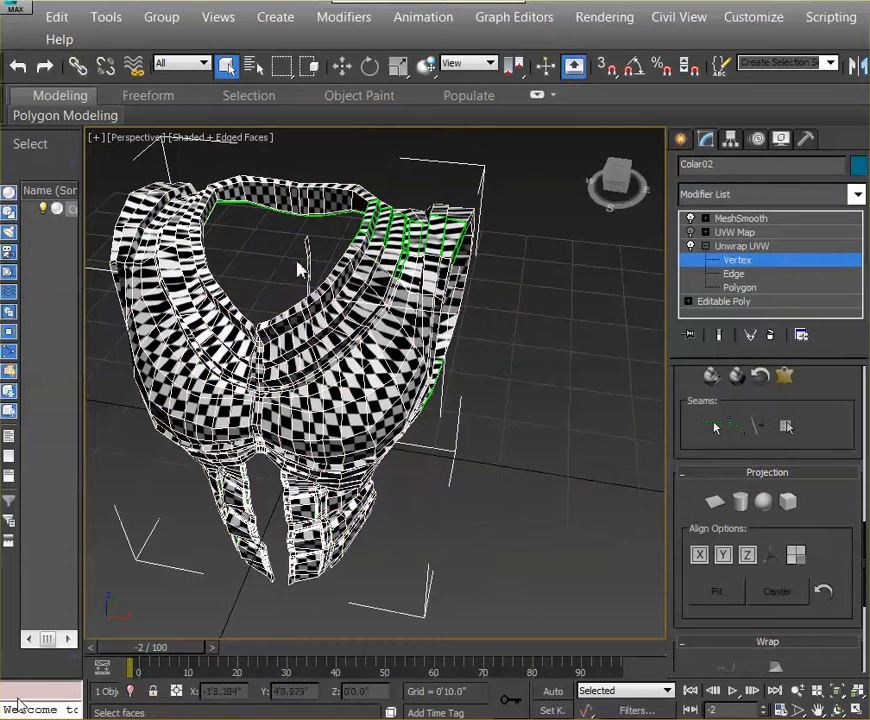
{"action": "left_click_drag", "start_coordinate": [271, 248], "coordinate": [415, 360]}
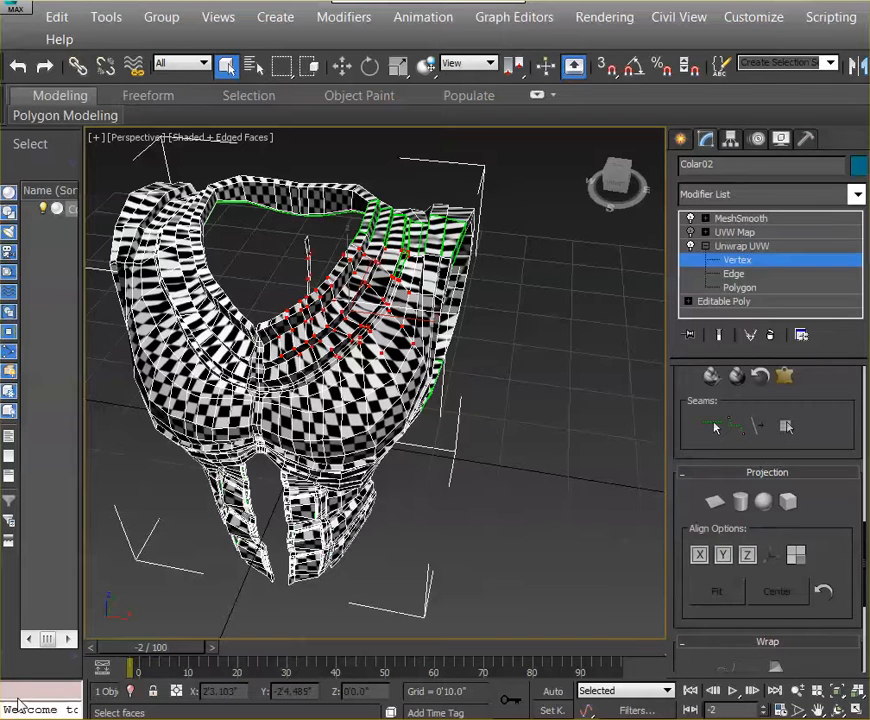
{"action": "key", "text": "alt+Tab"}
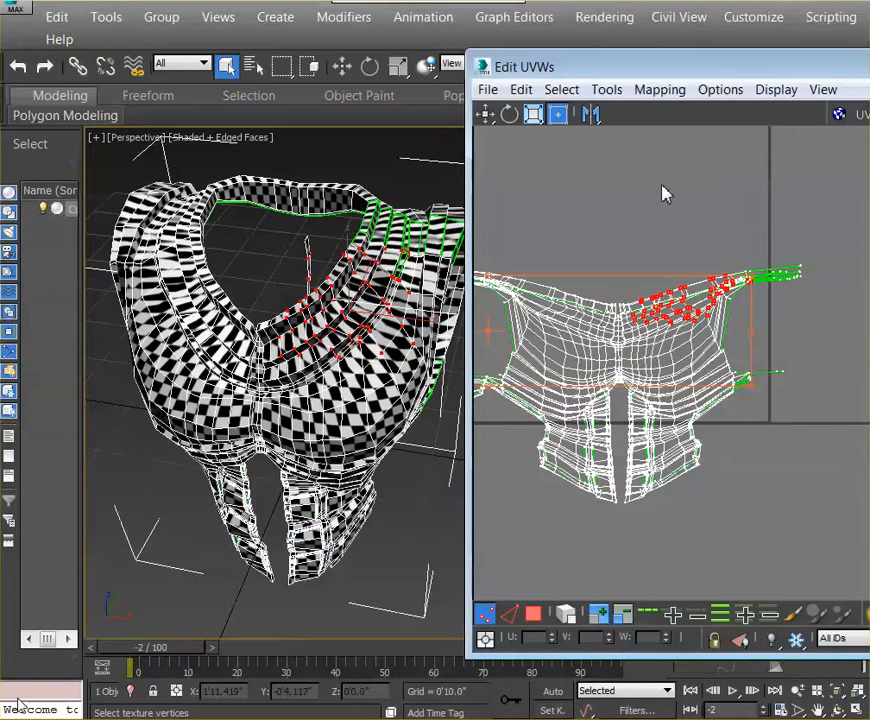
{"action": "left_click_drag", "start_coordinate": [689, 72], "coordinate": [715, 60]}
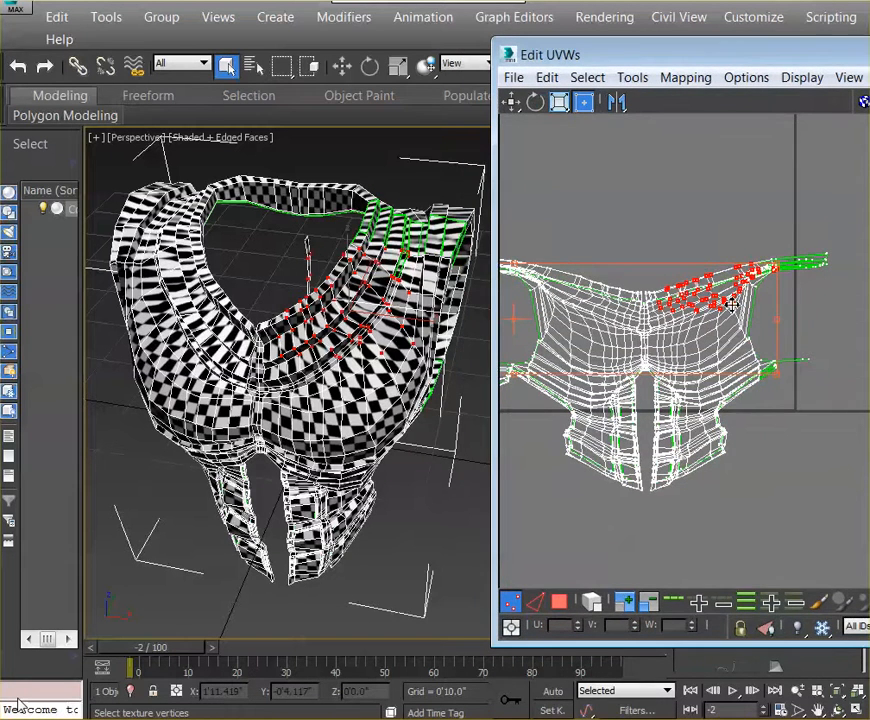
Step: Select the UV vertices of the upper chest and shoulder strap on one side of the front piece
{"action": "left_click", "coordinate": [663, 218]}
{"action": "left_click_drag", "start_coordinate": [648, 245], "coordinate": [832, 332]}
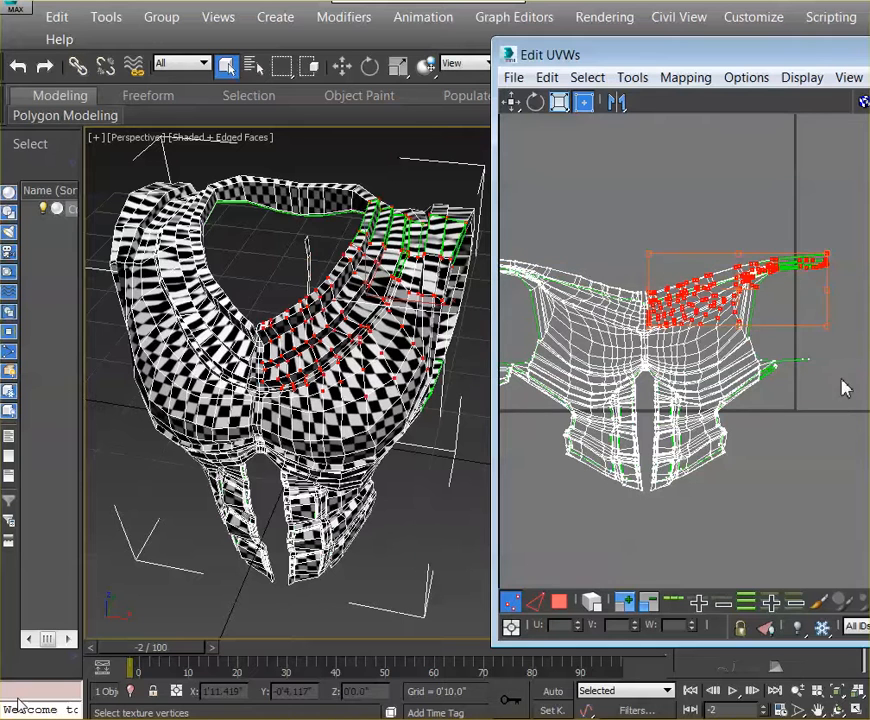
{"action": "middle_click_drag", "start_coordinate": [817, 247], "coordinate": [845, 187]}
{"action": "scroll", "coordinate": [810, 282], "scroll_direction": "up", "scroll_amount": 4}
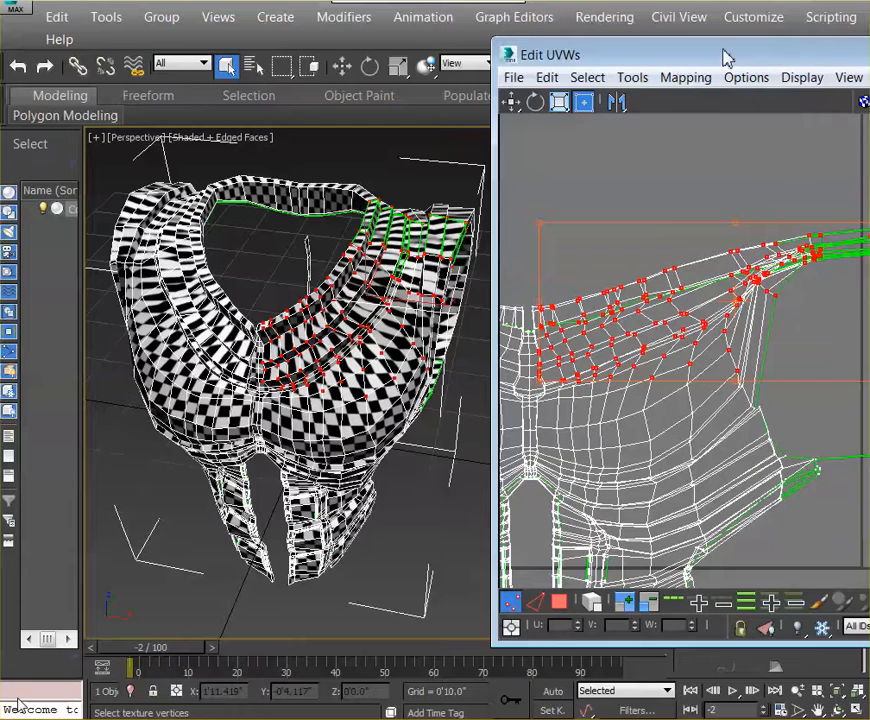
{"action": "left_click_drag", "start_coordinate": [728, 55], "coordinate": [636, 53]}
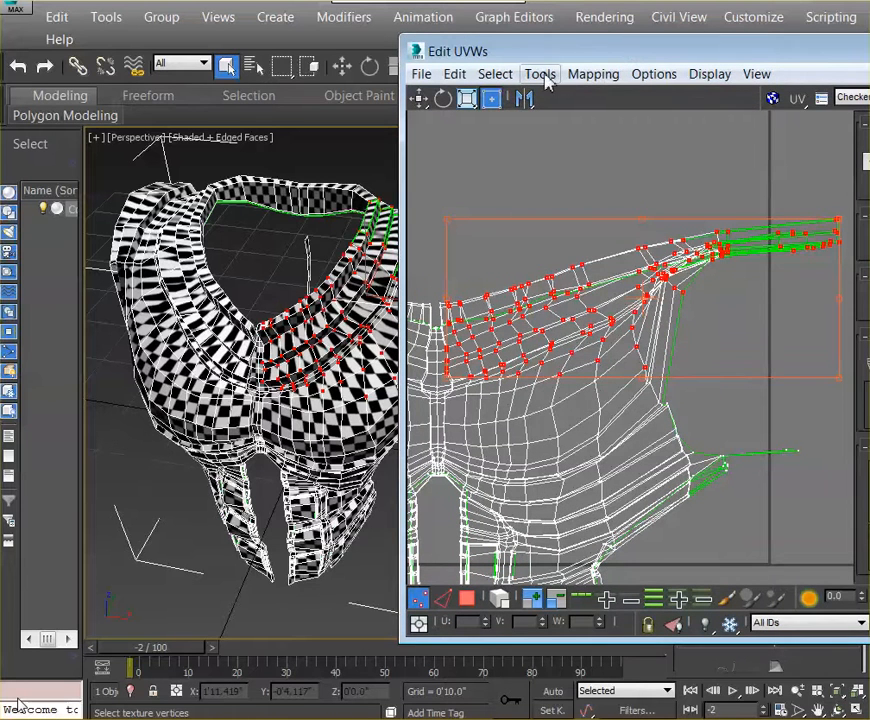
Step: Relax the selected chest and shoulder vertices until flat and move the UV editor aside to reveal the model
{"action": "left_click", "coordinate": [540, 74]}
{"action": "left_click", "coordinate": [662, 52]}
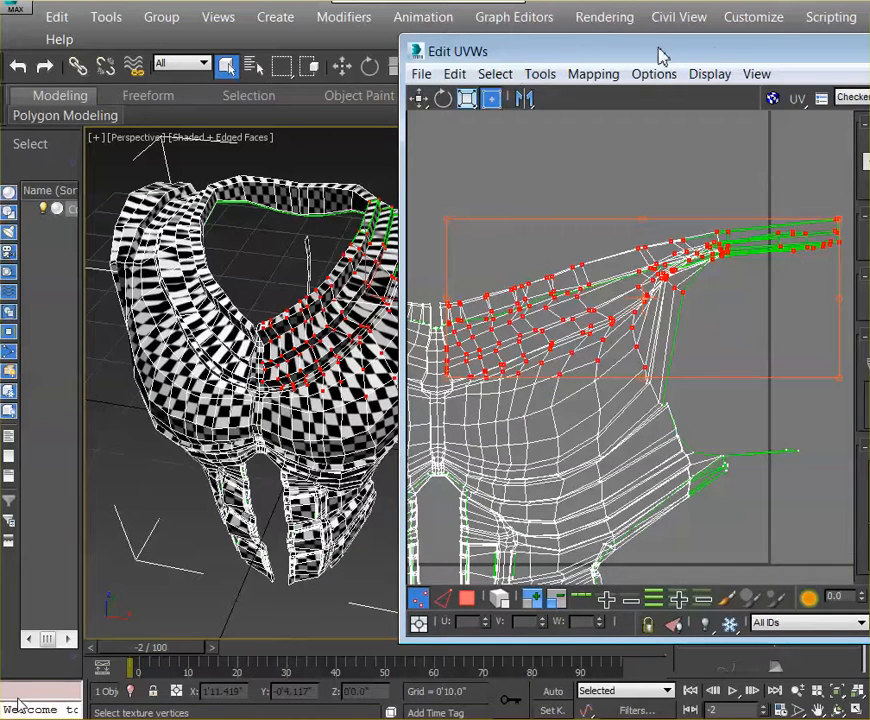
{"action": "left_click_drag", "start_coordinate": [662, 52], "coordinate": [565, 44]}
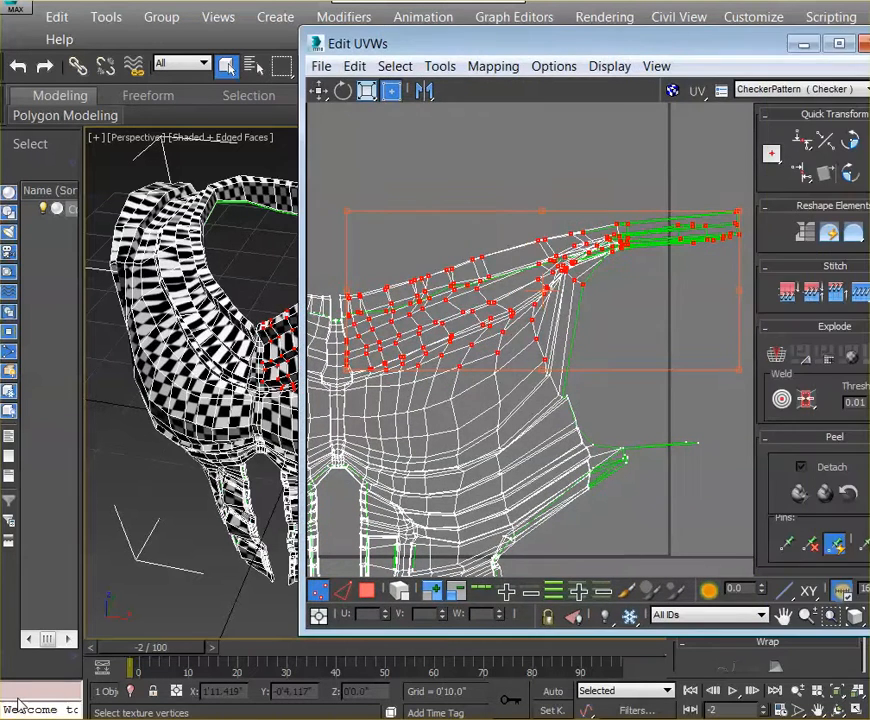
{"action": "left_click", "coordinate": [840, 232]}
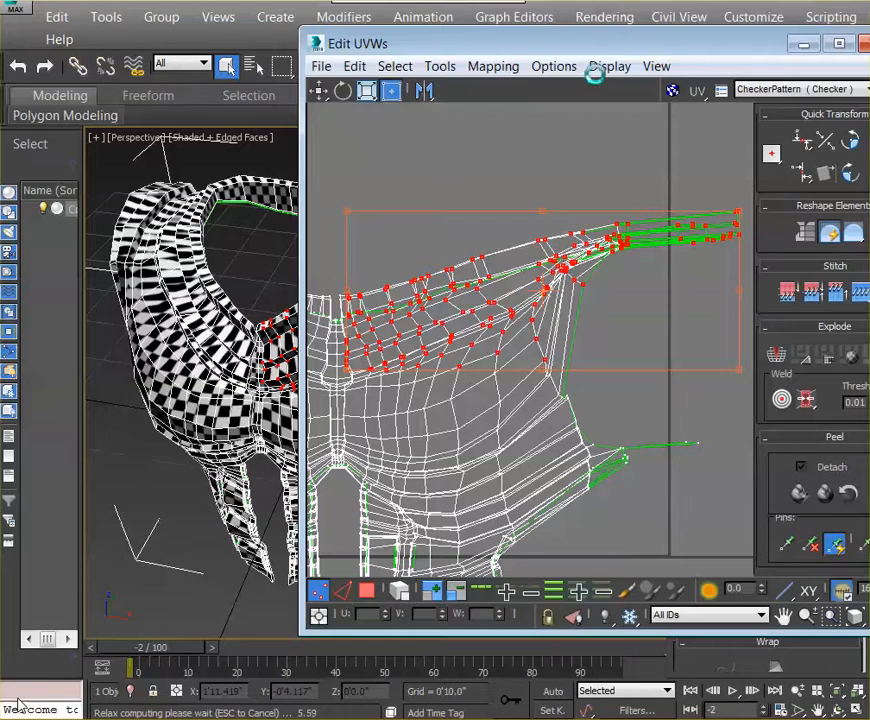
{"action": "left_click_drag", "start_coordinate": [587, 50], "coordinate": [678, 54]}
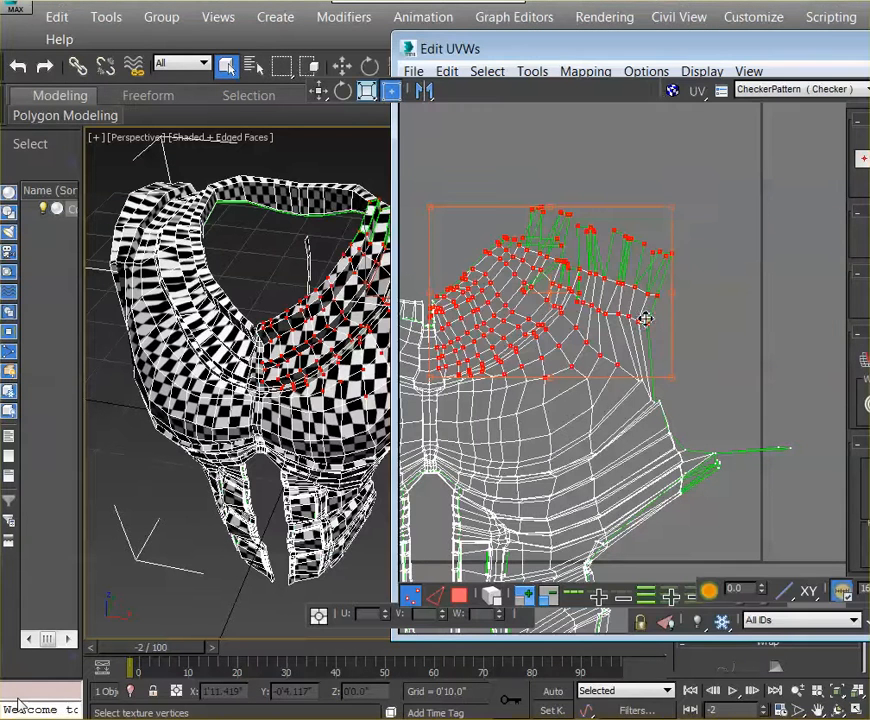
{"action": "left_click_drag", "start_coordinate": [628, 57], "coordinate": [703, 54]}
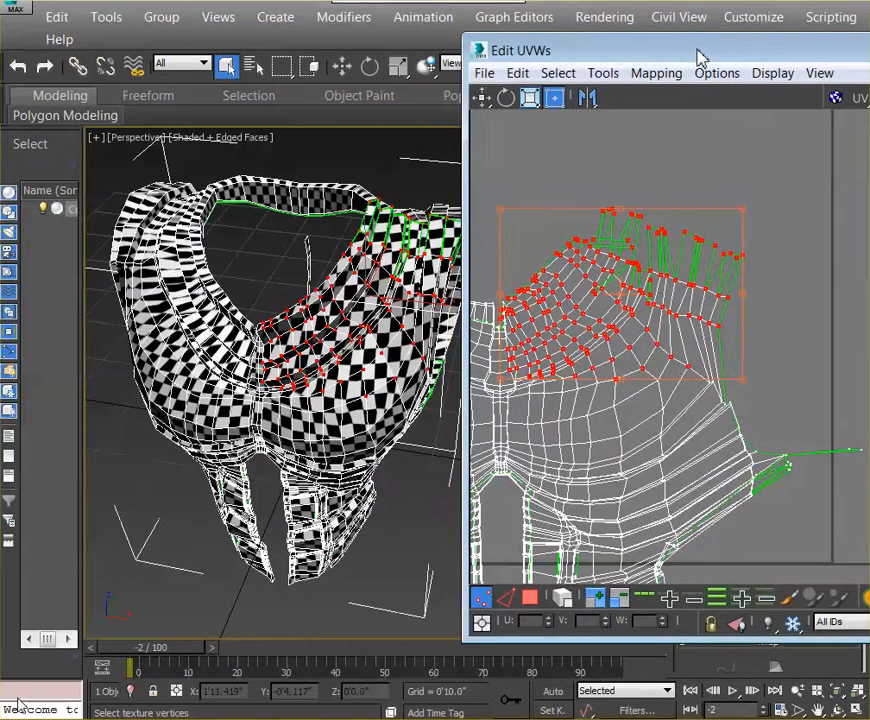